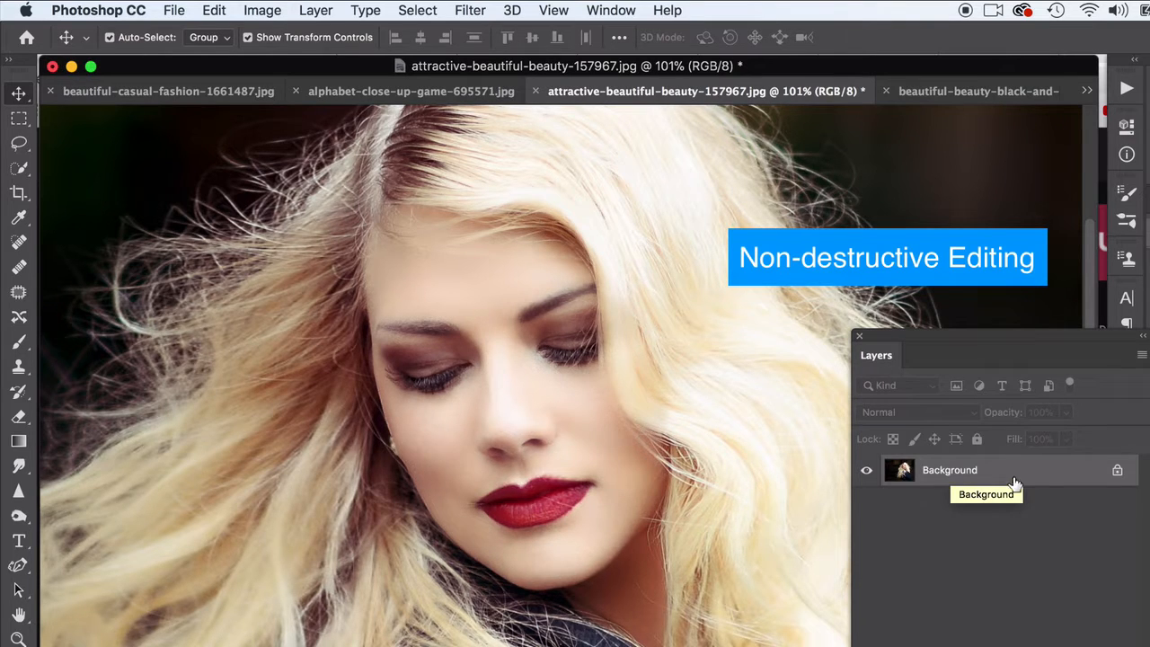
Convert the locked Background into a regular editable layer, keeping the default name.
{"action": "double_click", "coordinate": [950, 473]}
{"action": "left_click", "coordinate": [844, 354]}
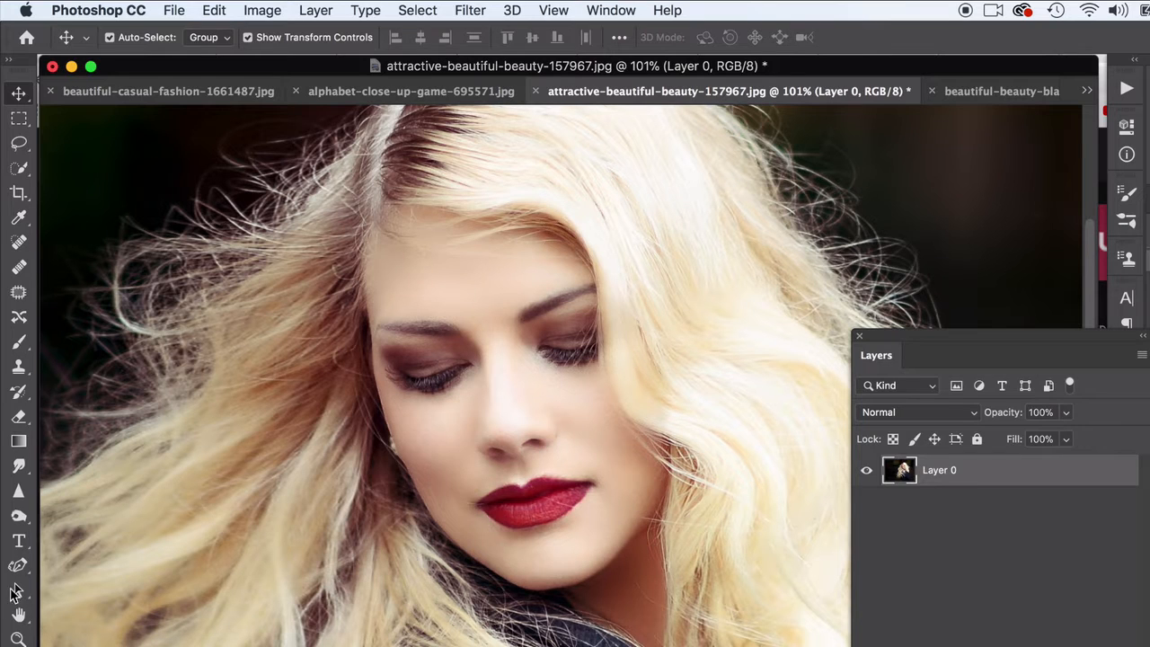
Burn the outer cheek, the jawline and the upper forehead with the Burn tool set to Midtones and 51% exposure.
{"action": "left_click", "coordinate": [18, 514]}
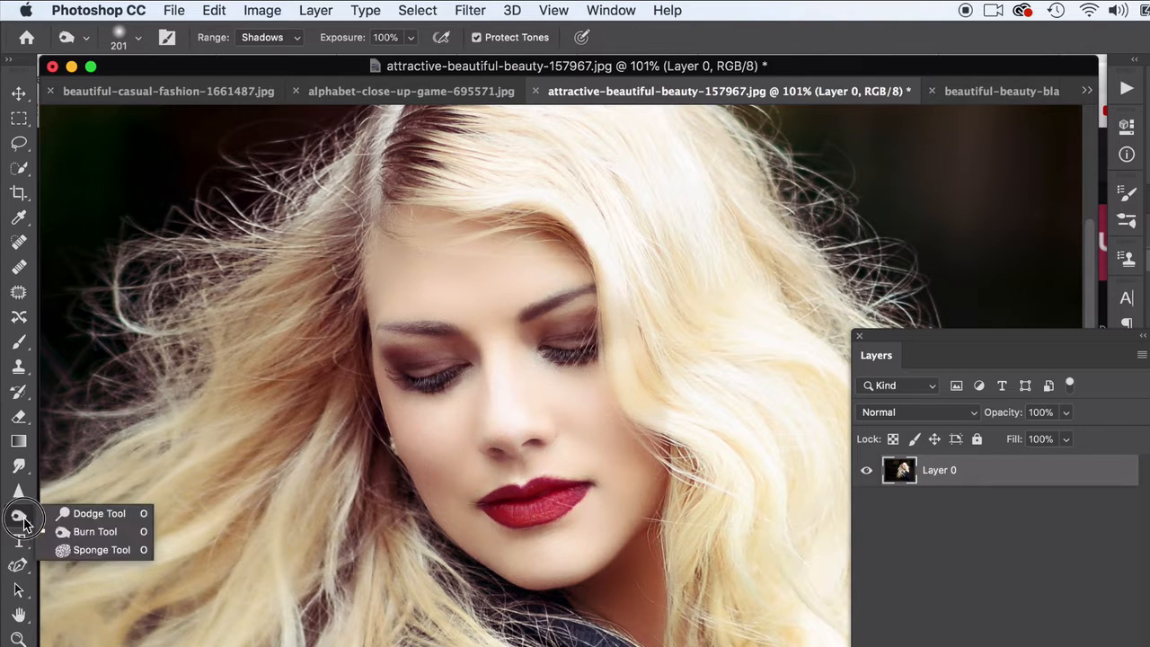
{"action": "left_click", "coordinate": [85, 539]}
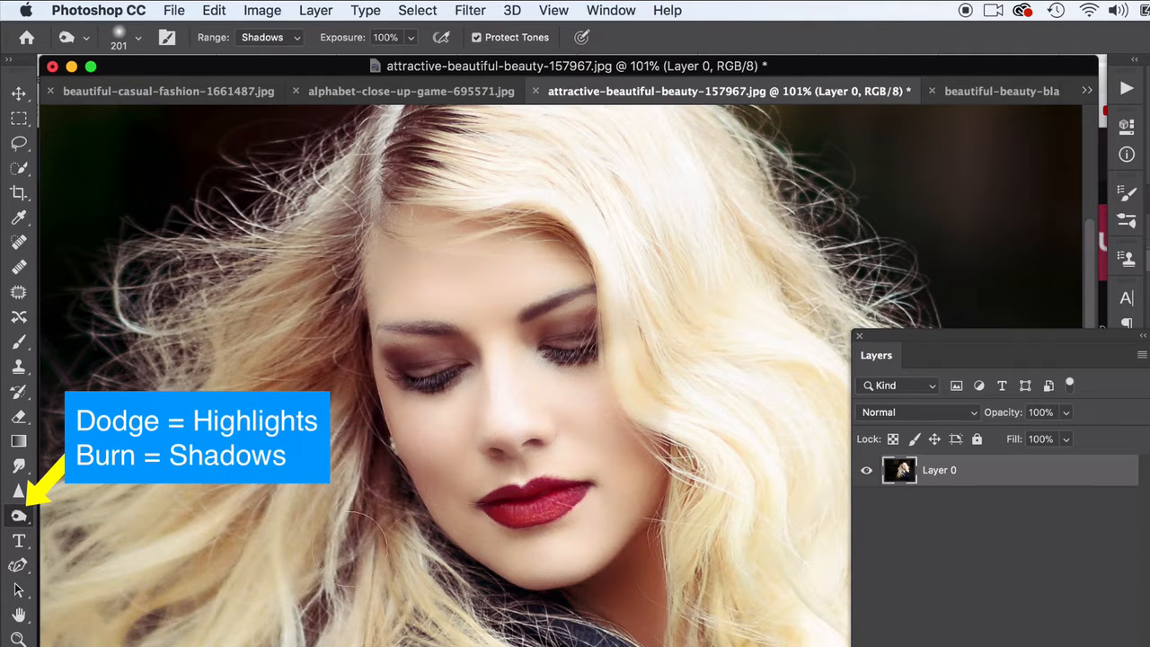
{"action": "left_click", "coordinate": [269, 36]}
{"action": "left_click", "coordinate": [262, 49]}
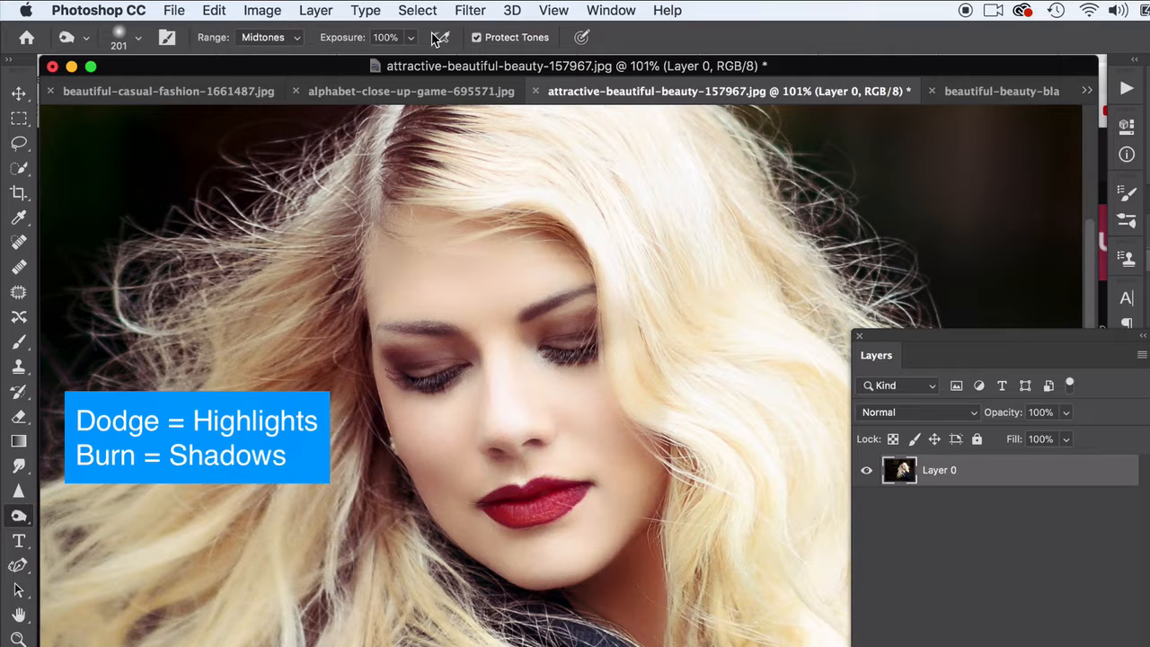
{"action": "left_click", "coordinate": [409, 38]}
{"action": "left_click", "coordinate": [367, 59]}
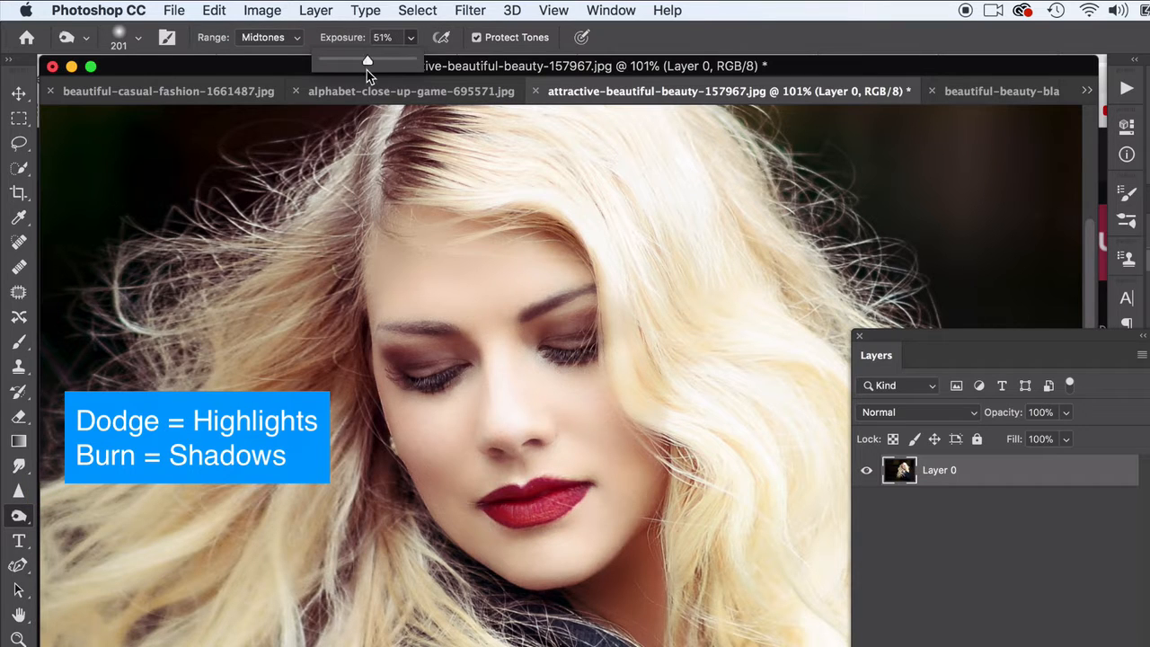
{"action": "left_click", "coordinate": [405, 39]}
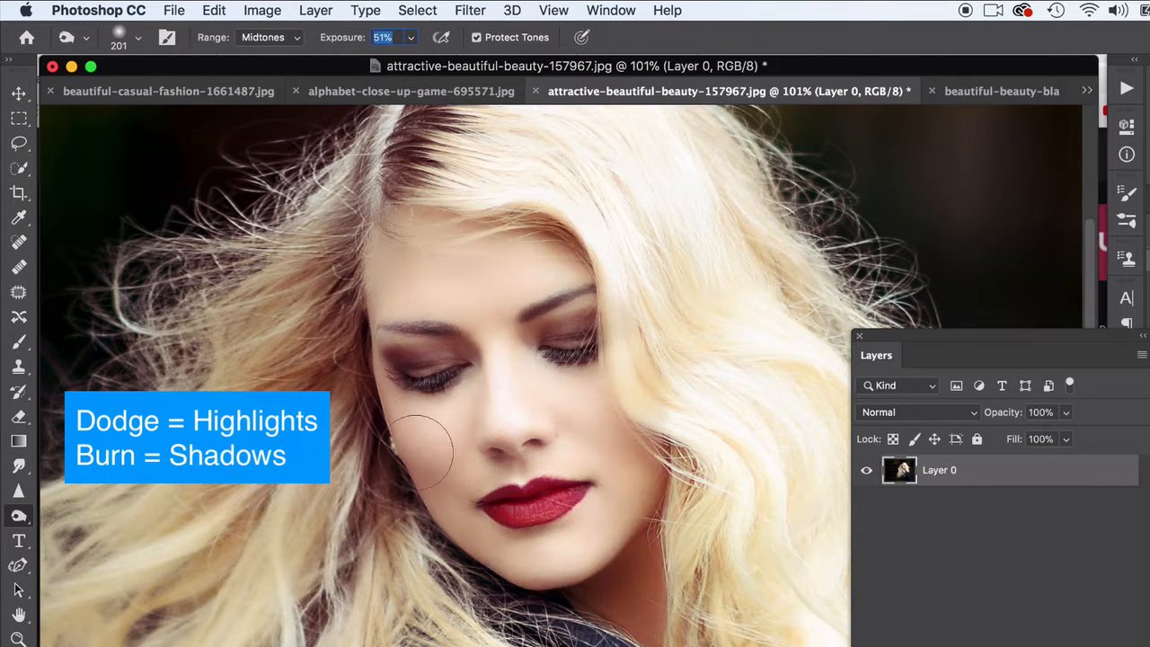
{"action": "mouse_move", "coordinate": [417, 449]}
{"action": "left_mouse_down"}
{"action": "mouse_move", "coordinate": [405, 436]}
{"action": "mouse_move", "coordinate": [425, 504]}
{"action": "left_mouse_up"}
{"action": "left_click_drag", "start_coordinate": [609, 585], "coordinate": [658, 529]}
{"action": "left_click_drag", "start_coordinate": [565, 259], "coordinate": [485, 224]}
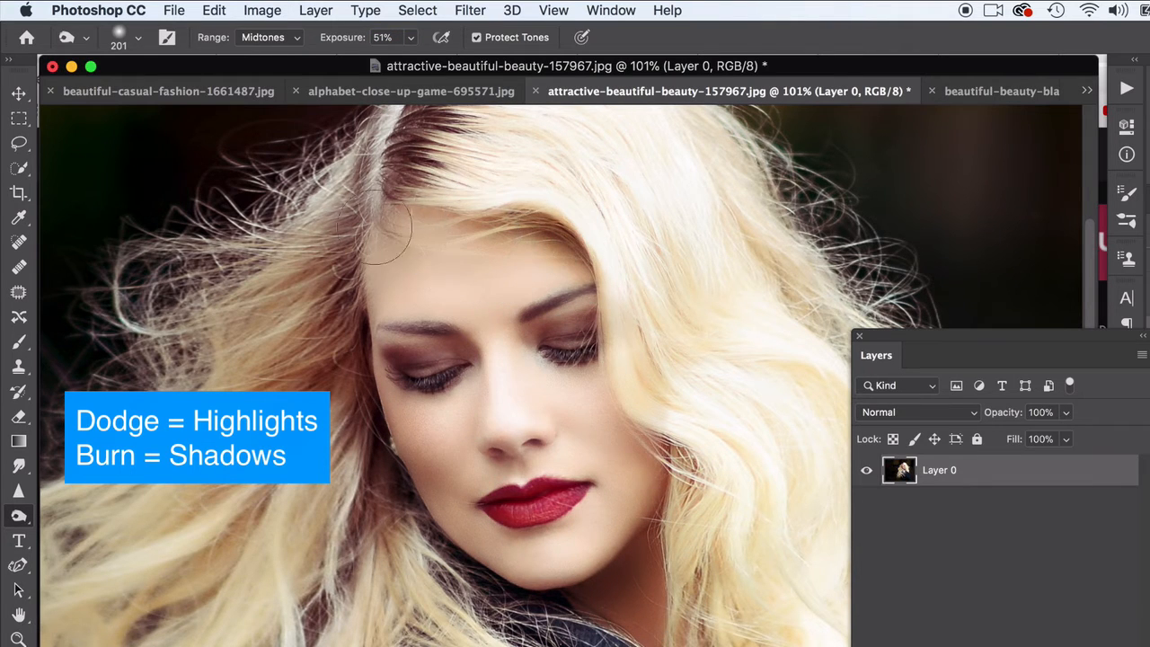
Lighten the centre of the forehead with the Dodge tool, using the Midtones range and an adjusted exposure.
{"action": "right_click", "coordinate": [18, 515]}
{"action": "left_click", "coordinate": [94, 511]}
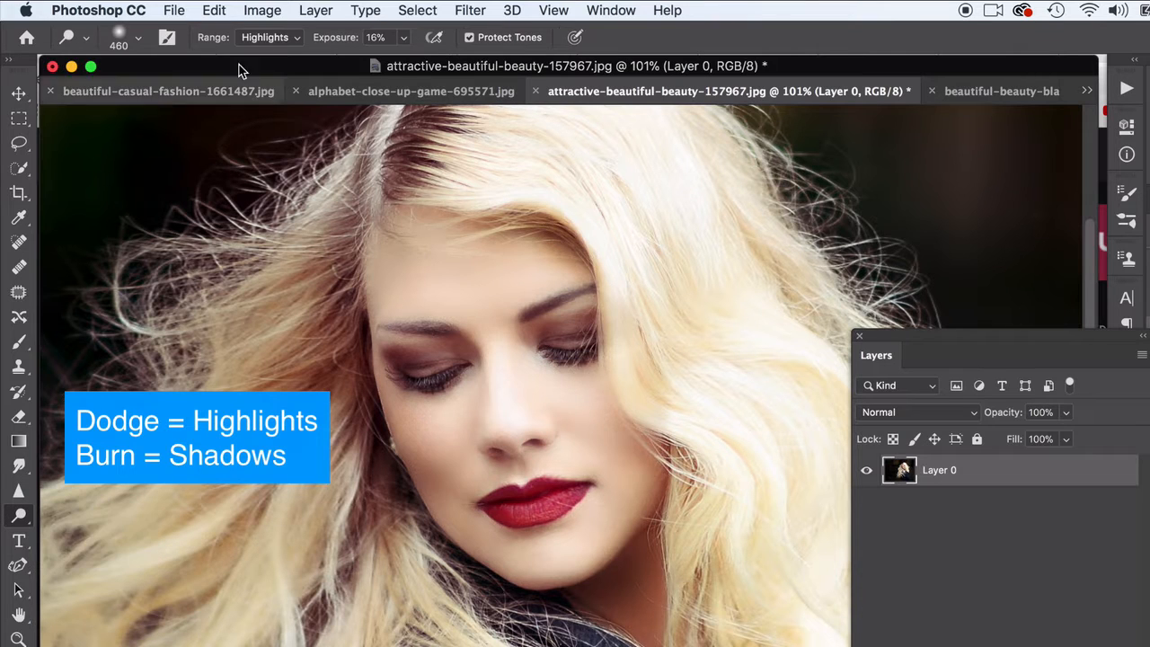
{"action": "left_click", "coordinate": [265, 37]}
{"action": "left_click", "coordinate": [266, 68]}
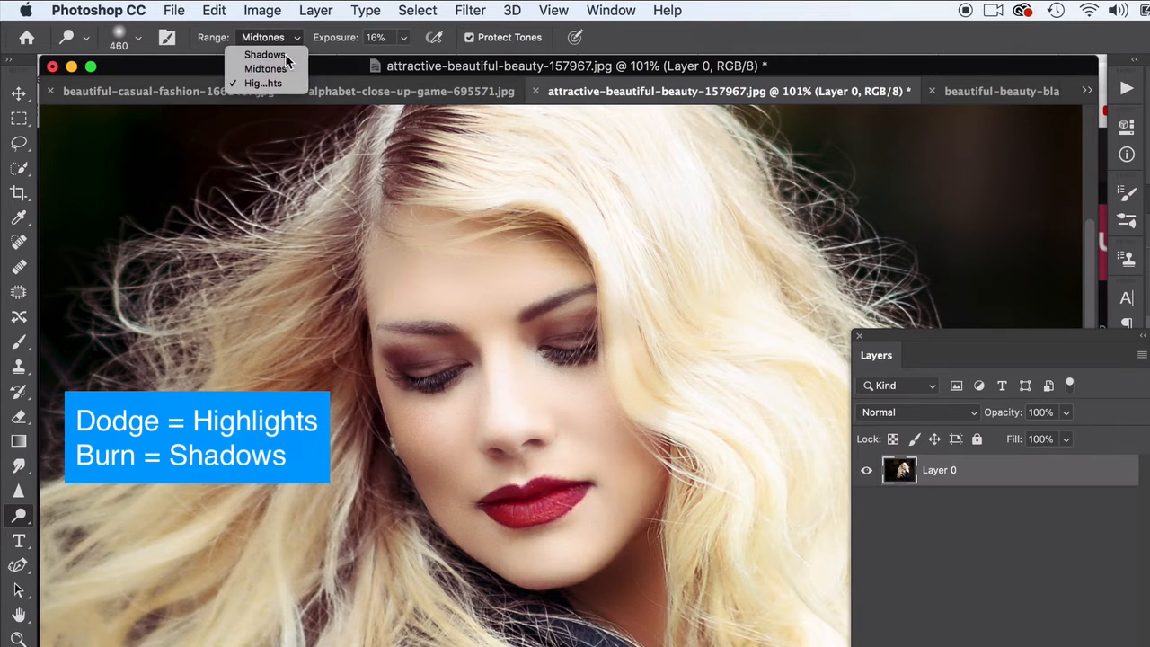
{"action": "left_click", "coordinate": [403, 38]}
{"action": "left_click", "coordinate": [436, 62]}
{"action": "left_click", "coordinate": [511, 264]}
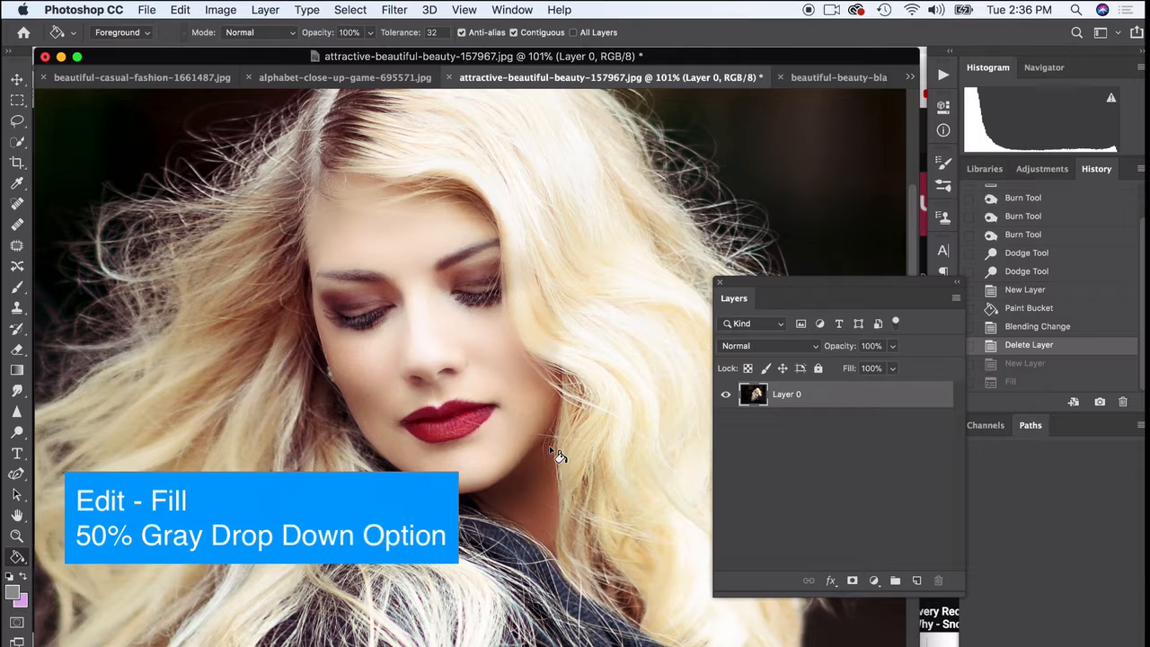
Add a new layer above the portrait and fill it with 50% Gray in Normal mode at 100% opacity.
{"action": "left_click", "coordinate": [916, 581]}
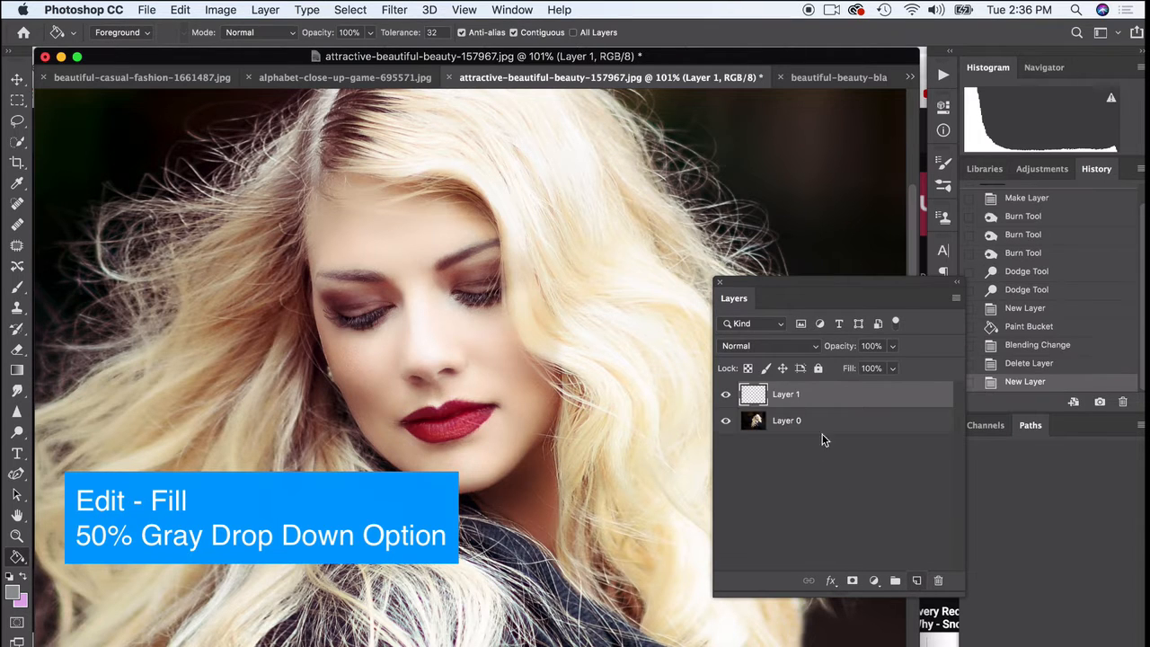
{"action": "left_click", "coordinate": [179, 10]}
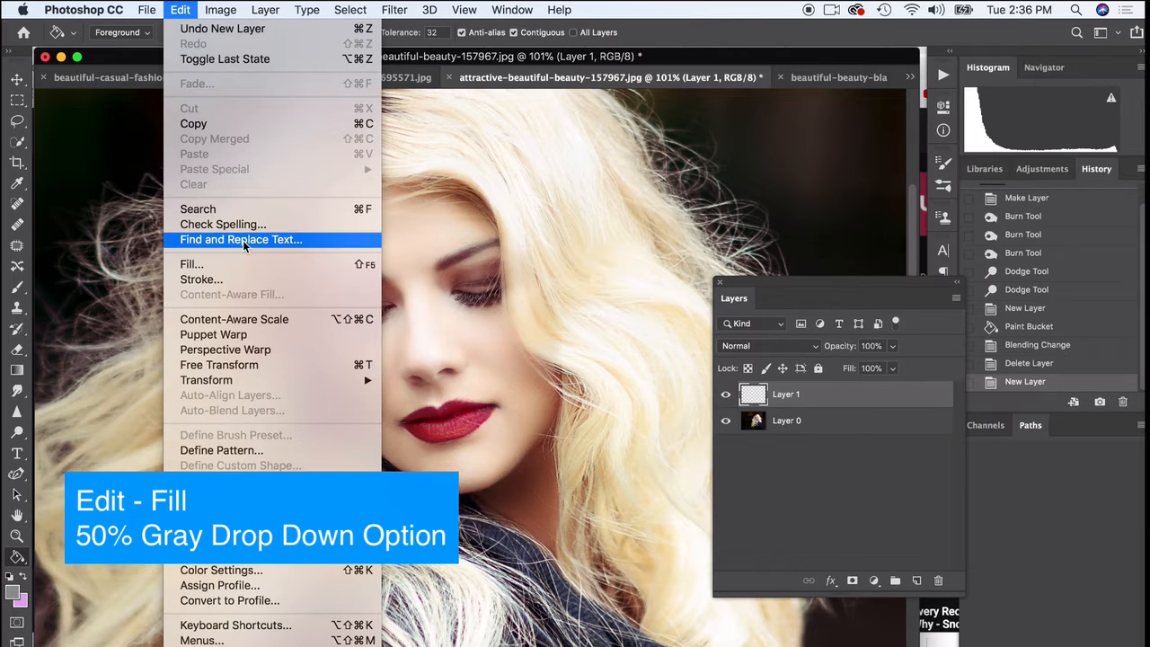
{"action": "left_click", "coordinate": [231, 265]}
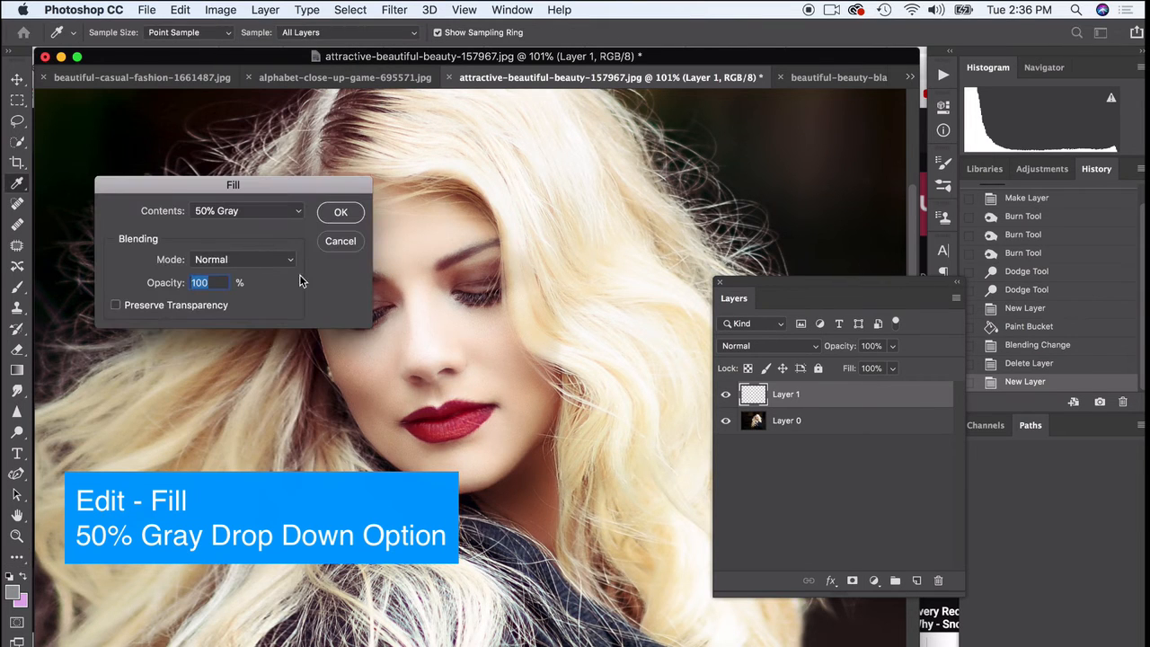
{"action": "left_click", "coordinate": [209, 212]}
{"action": "left_click", "coordinate": [201, 211]}
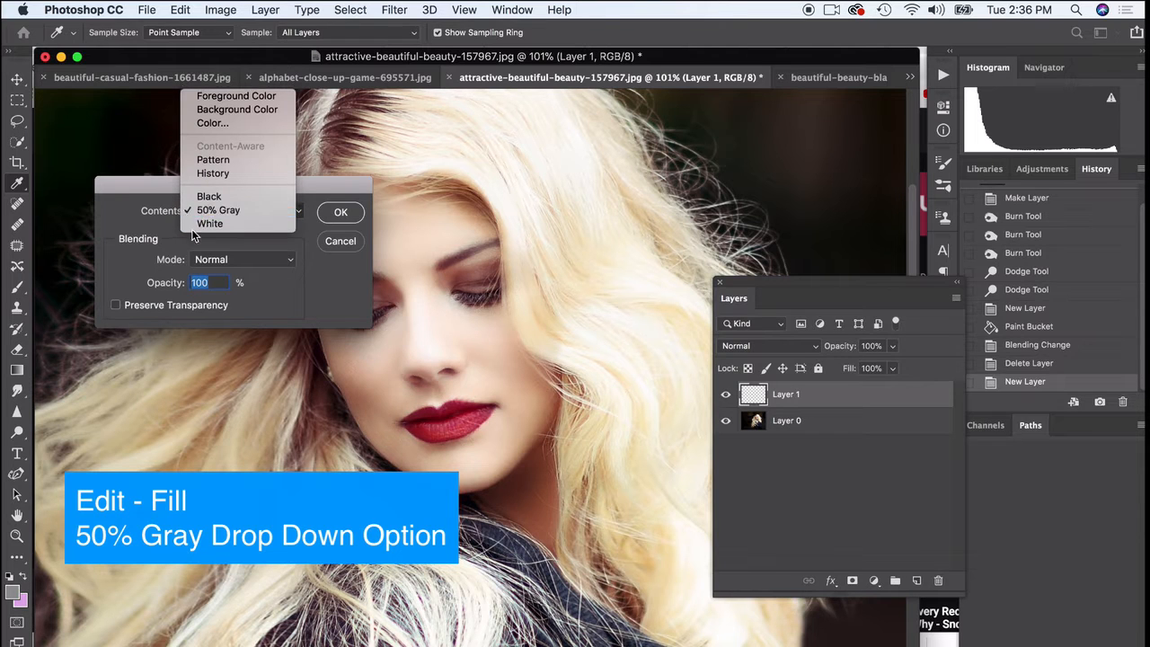
{"action": "left_click", "coordinate": [342, 214]}
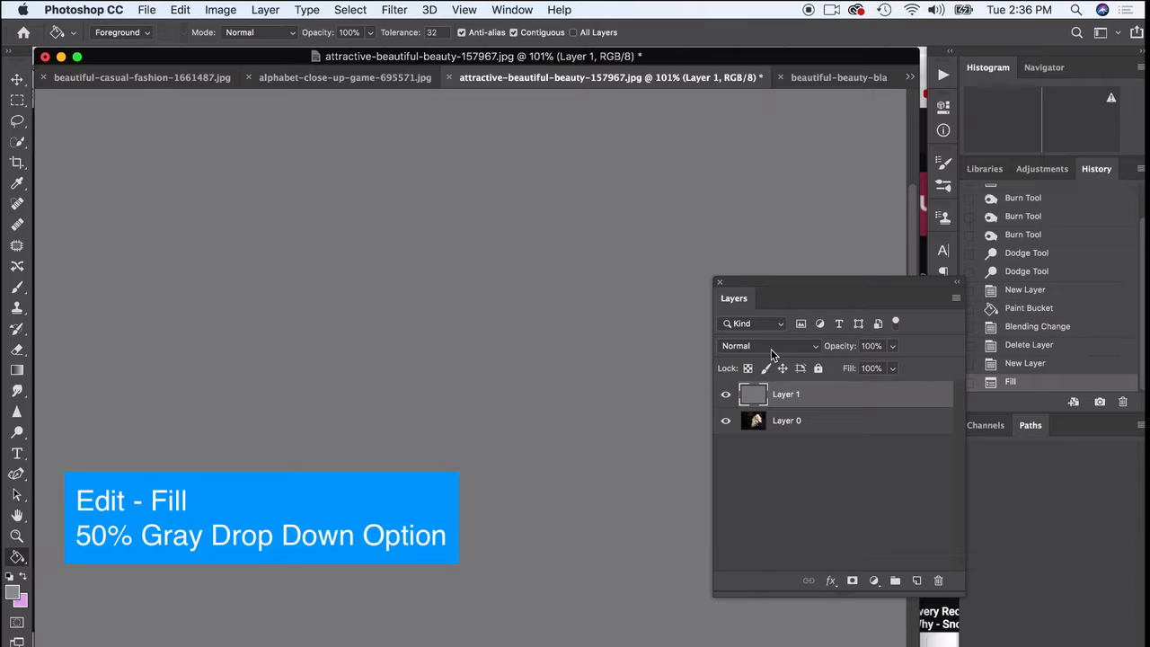
Set the gray layer's blending mode to Overlay and toggle its visibility to compare the portrait with and without it.
{"action": "left_click", "coordinate": [771, 350]}
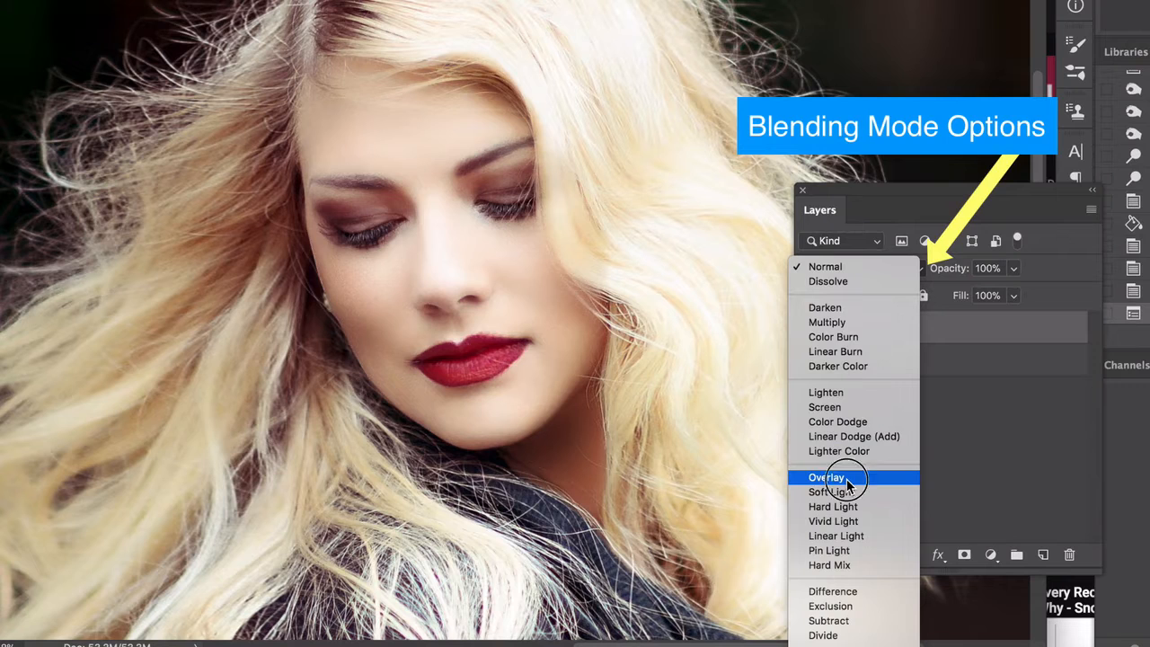
{"action": "left_click", "coordinate": [848, 478]}
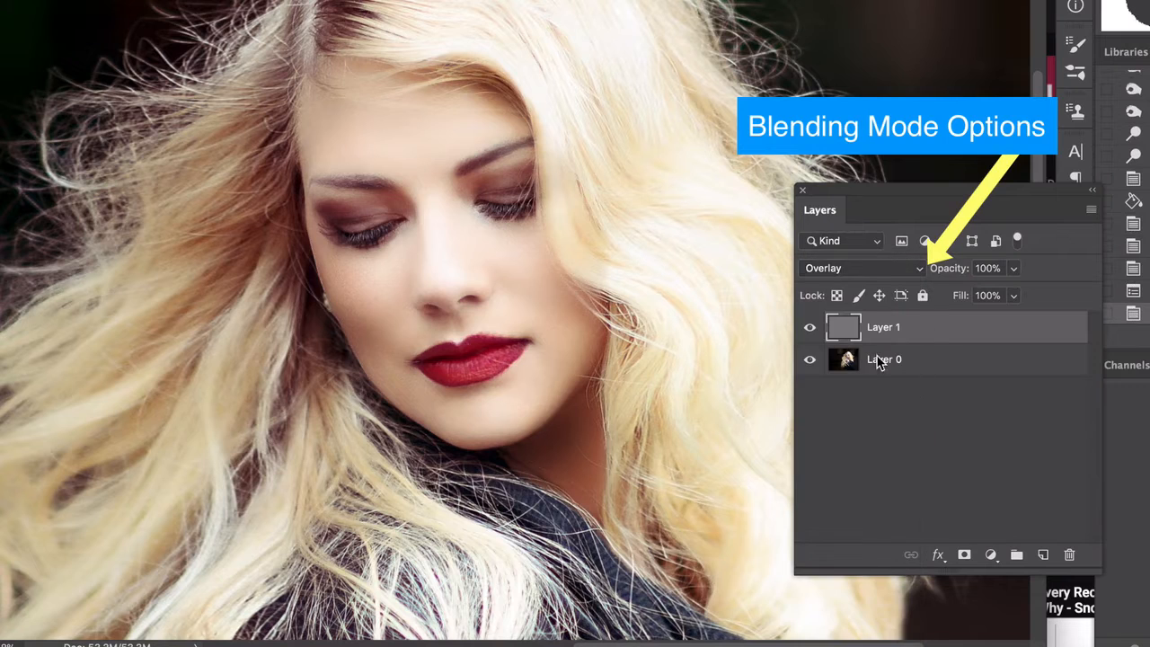
{"action": "left_click", "coordinate": [810, 328]}
{"action": "left_click", "coordinate": [810, 329]}
{"action": "left_click", "coordinate": [810, 328]}
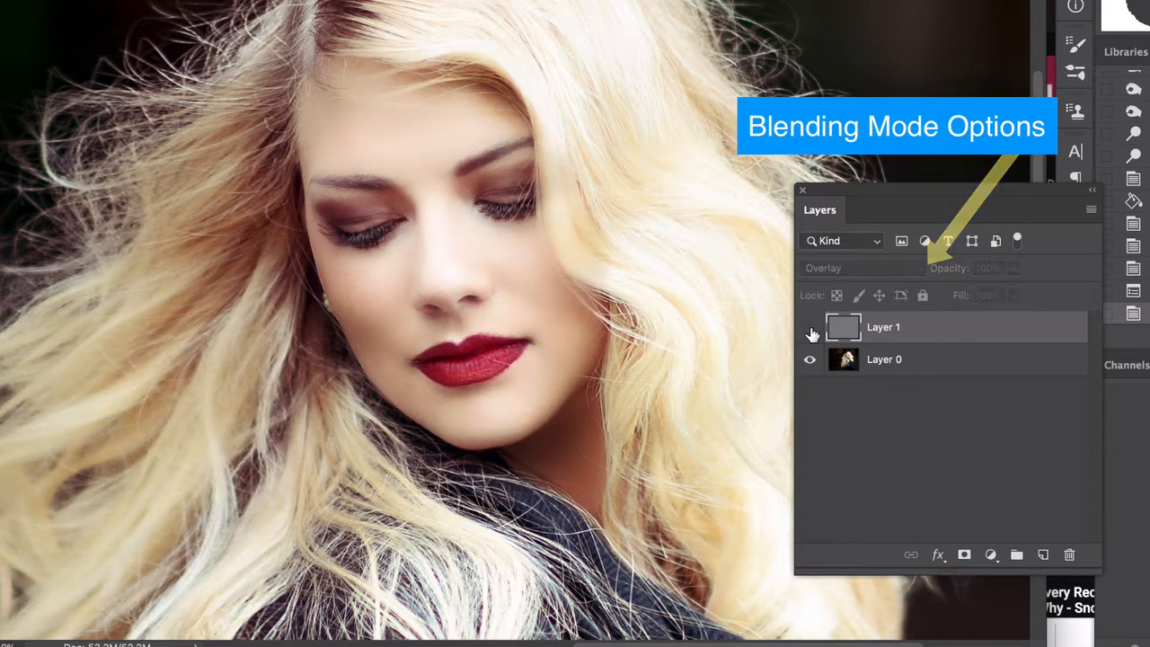
{"action": "left_click", "coordinate": [810, 329]}
{"action": "left_click", "coordinate": [810, 329]}
{"action": "left_click", "coordinate": [810, 329]}
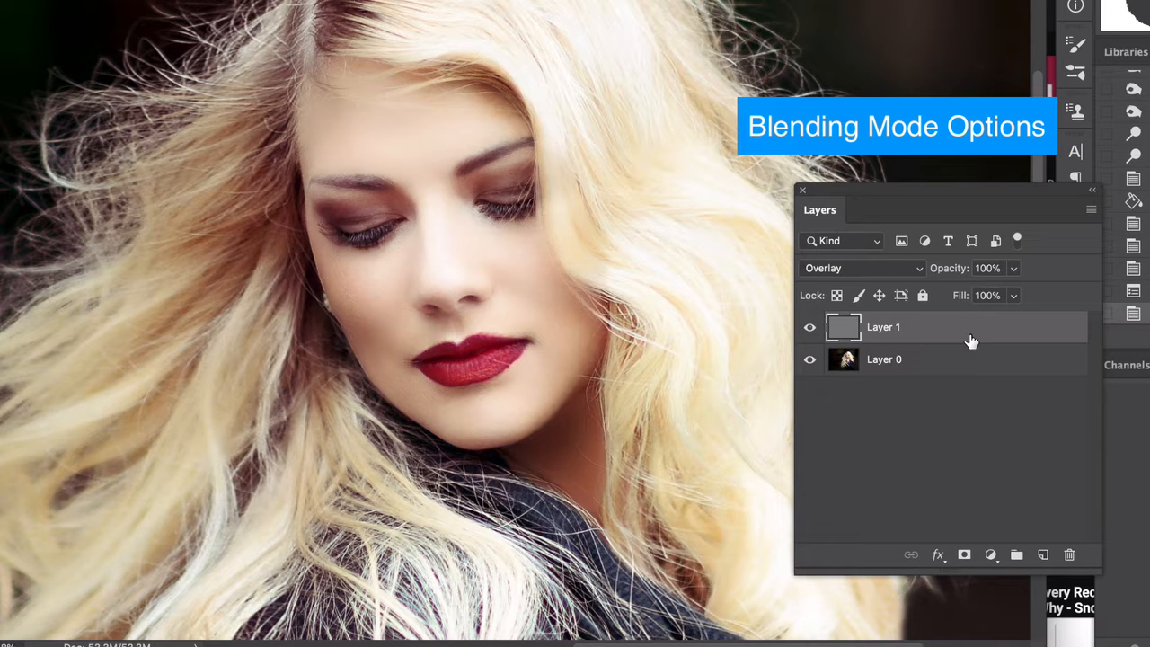
{"action": "left_click", "coordinate": [963, 361]}
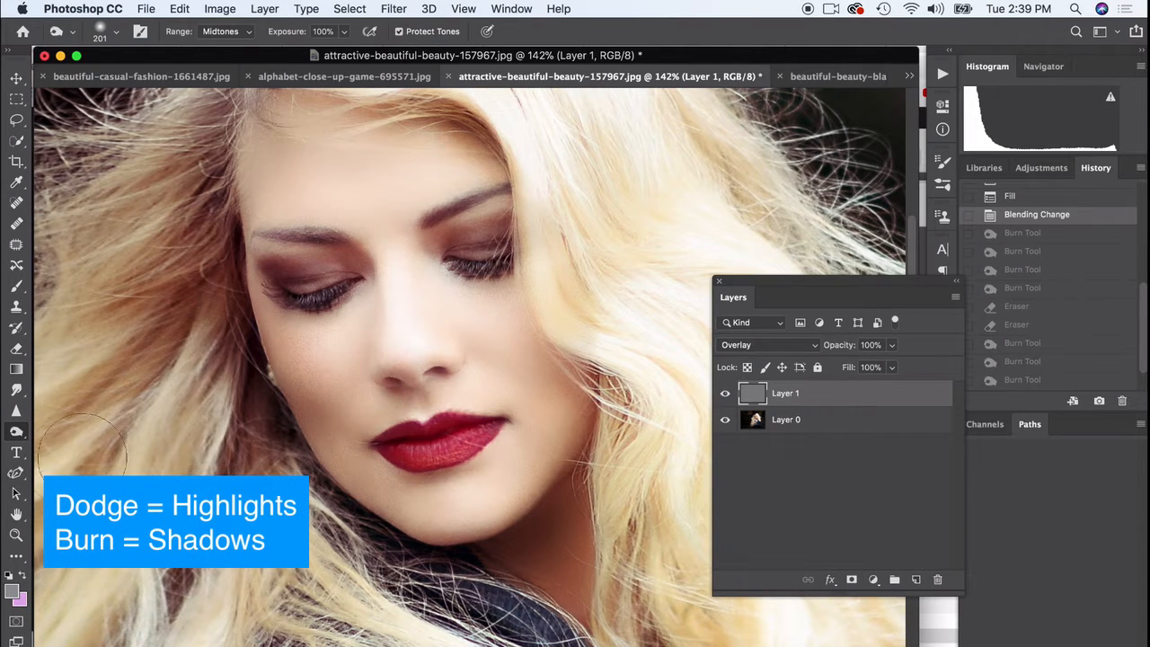
Burn the shadows on both eyelids and the lips on the gray Overlay layer, using Midtones at 100% exposure.
{"action": "left_click", "coordinate": [16, 435]}
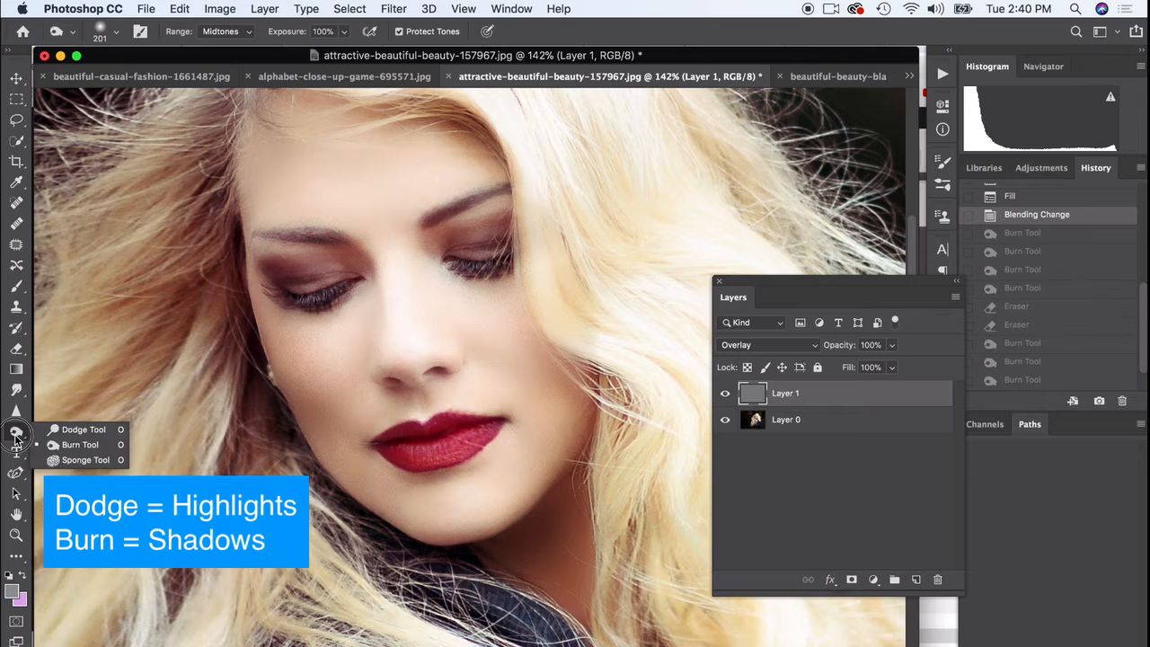
{"action": "left_click", "coordinate": [74, 446]}
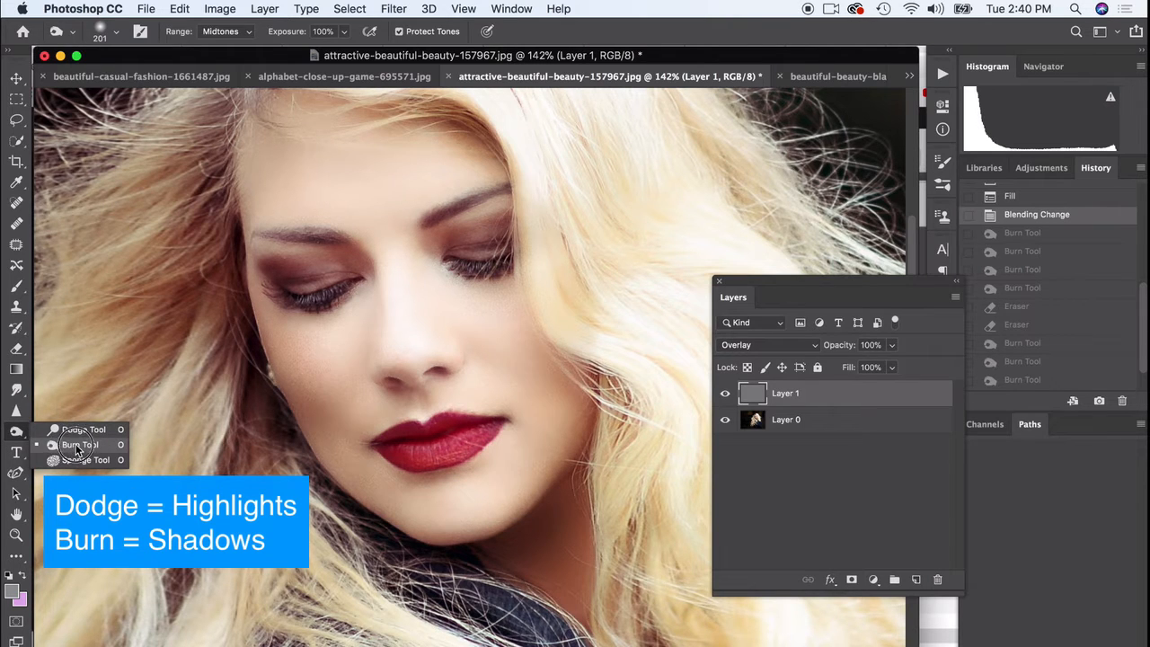
{"action": "left_click", "coordinate": [85, 447]}
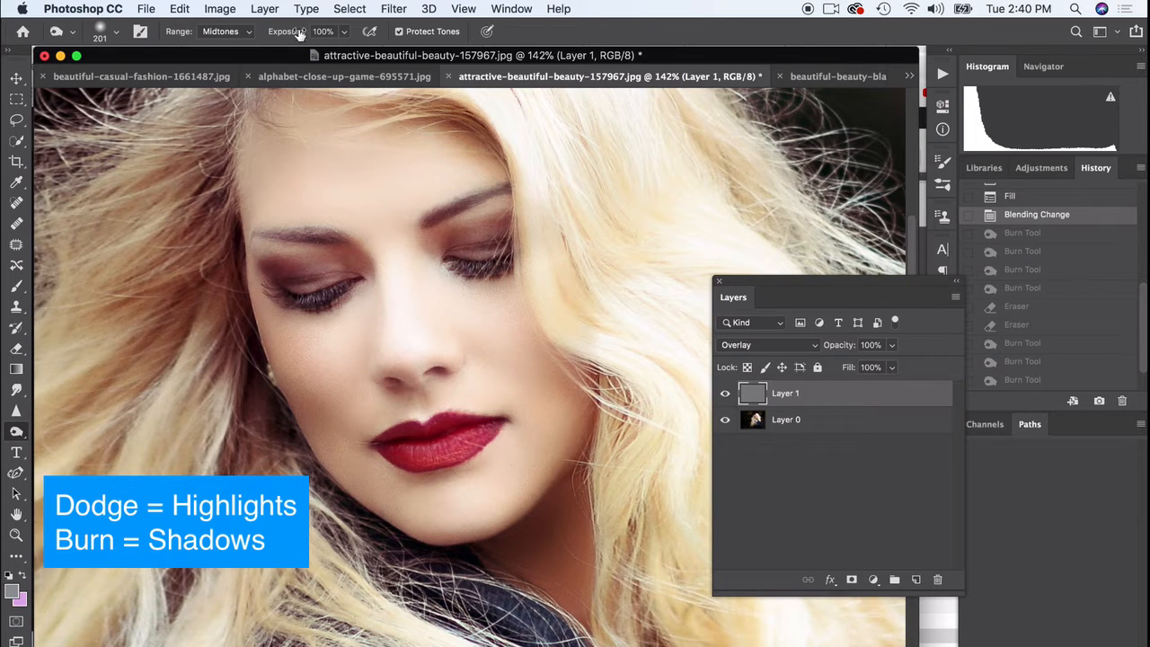
{"action": "left_click", "coordinate": [283, 271]}
{"action": "left_click", "coordinate": [481, 227]}
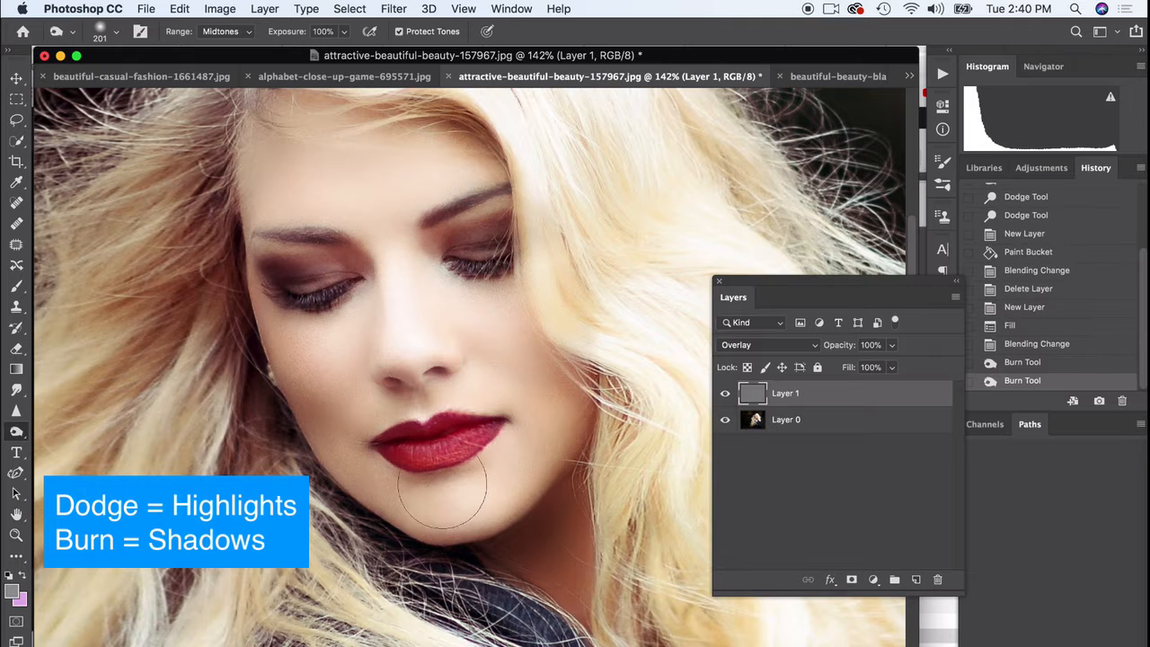
{"action": "left_click", "coordinate": [431, 442]}
{"action": "left_click", "coordinate": [424, 442]}
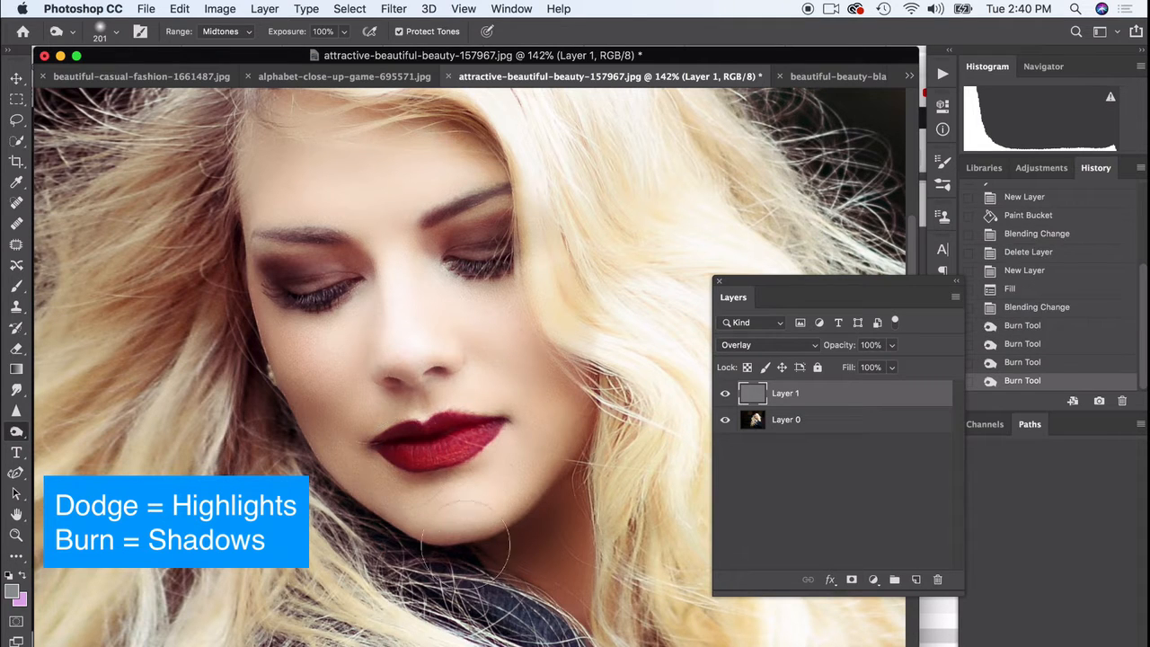
{"action": "left_click", "coordinate": [422, 485]}
{"action": "key", "text": "super+z"}
Reduce the Burn brush to 92 px and darken the shadow under the nose and the eyebrow nearest the hair strand.
{"action": "left_click", "coordinate": [112, 33]}
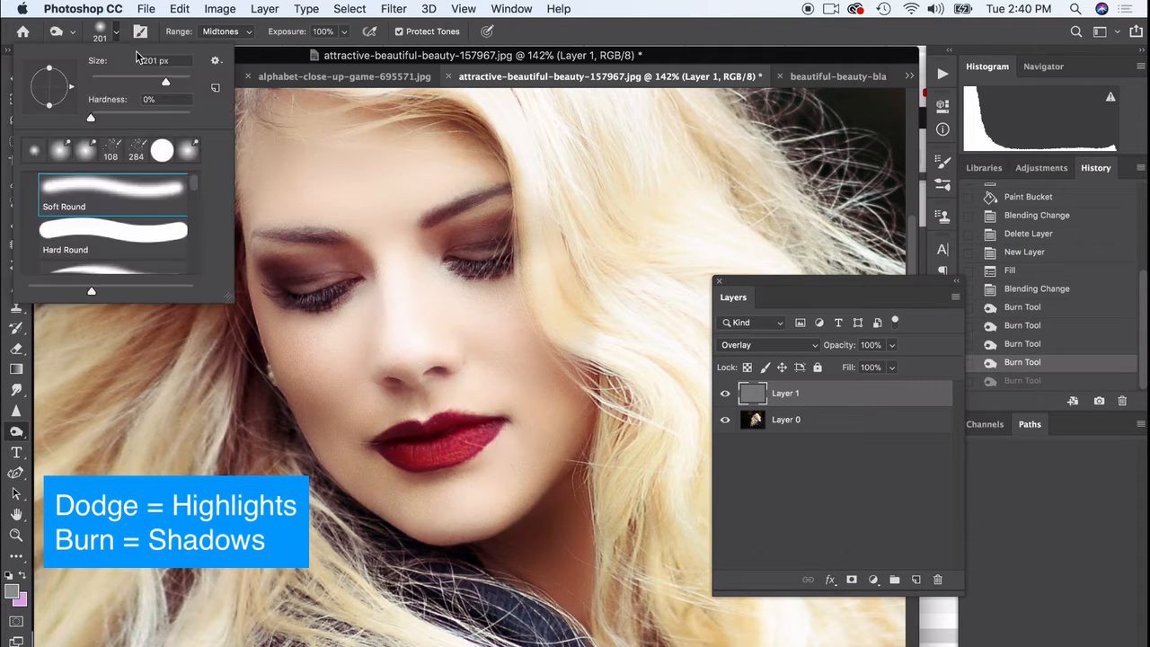
{"action": "left_click", "coordinate": [137, 82]}
{"action": "left_click_drag", "start_coordinate": [290, 408], "coordinate": [316, 460]}
{"action": "key", "text": "super+z"}
{"action": "left_click_drag", "start_coordinate": [403, 382], "coordinate": [420, 396]}
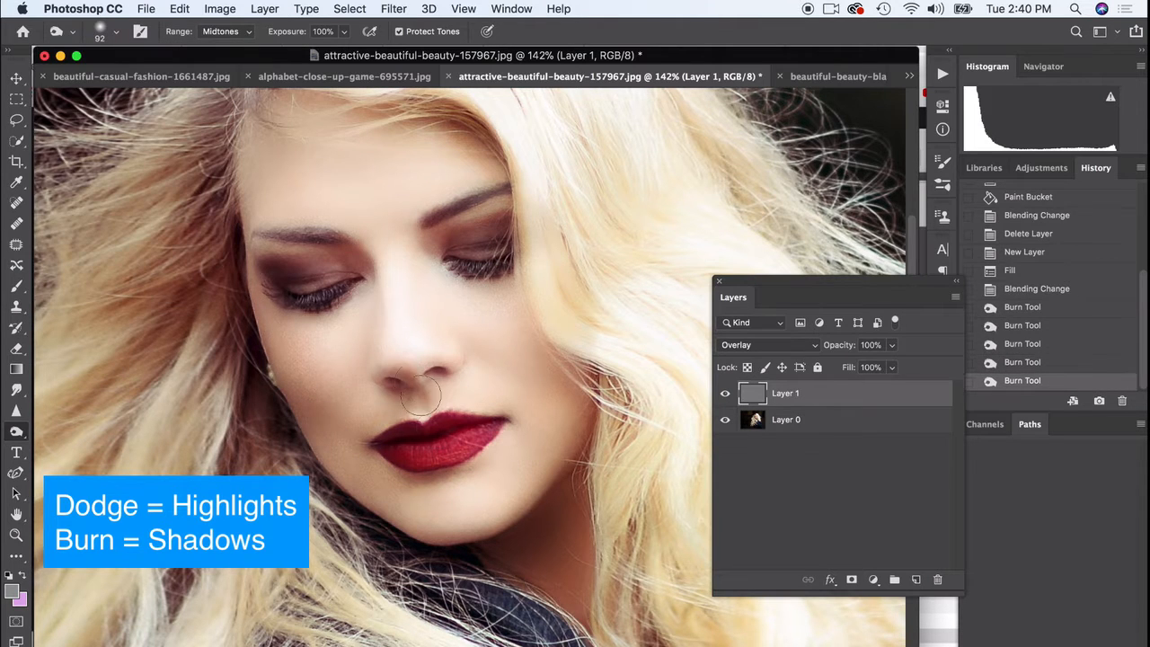
{"action": "left_click_drag", "start_coordinate": [497, 192], "coordinate": [503, 200]}
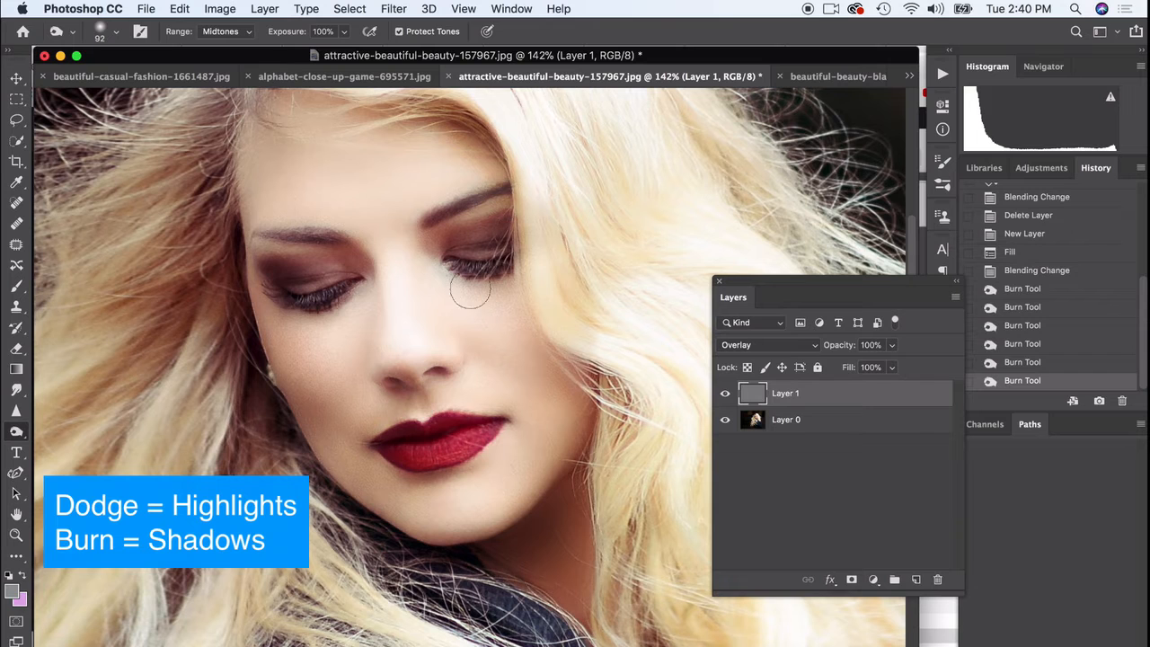
{"action": "mouse_move", "coordinate": [316, 233]}
{"action": "left_mouse_down"}
{"action": "mouse_move", "coordinate": [274, 230]}
{"action": "mouse_move", "coordinate": [350, 214]}
{"action": "left_mouse_up"}
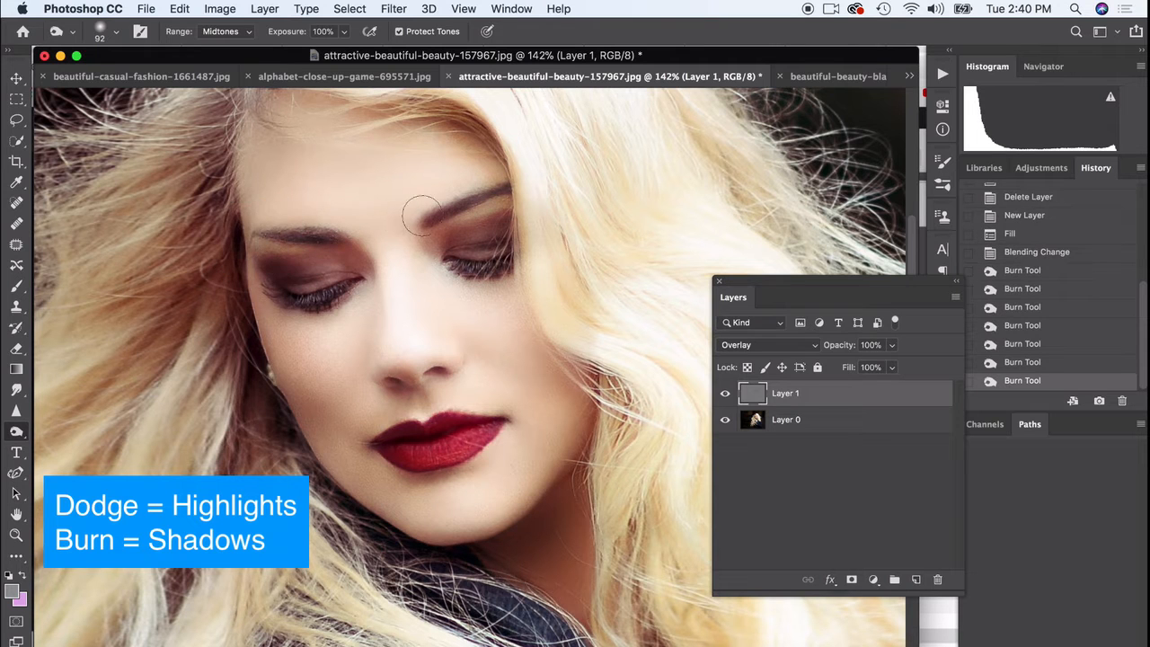
{"action": "key", "text": "super+z"}
Burn both eyebrows with a 54 px brush at 43% exposure on the gray Overlay layer.
{"action": "scroll", "coordinate": [304, 235], "scroll_direction": "up", "scroll_amount": 3}
{"action": "scroll", "coordinate": [304, 235], "scroll_direction": "up", "scroll_amount": 3}
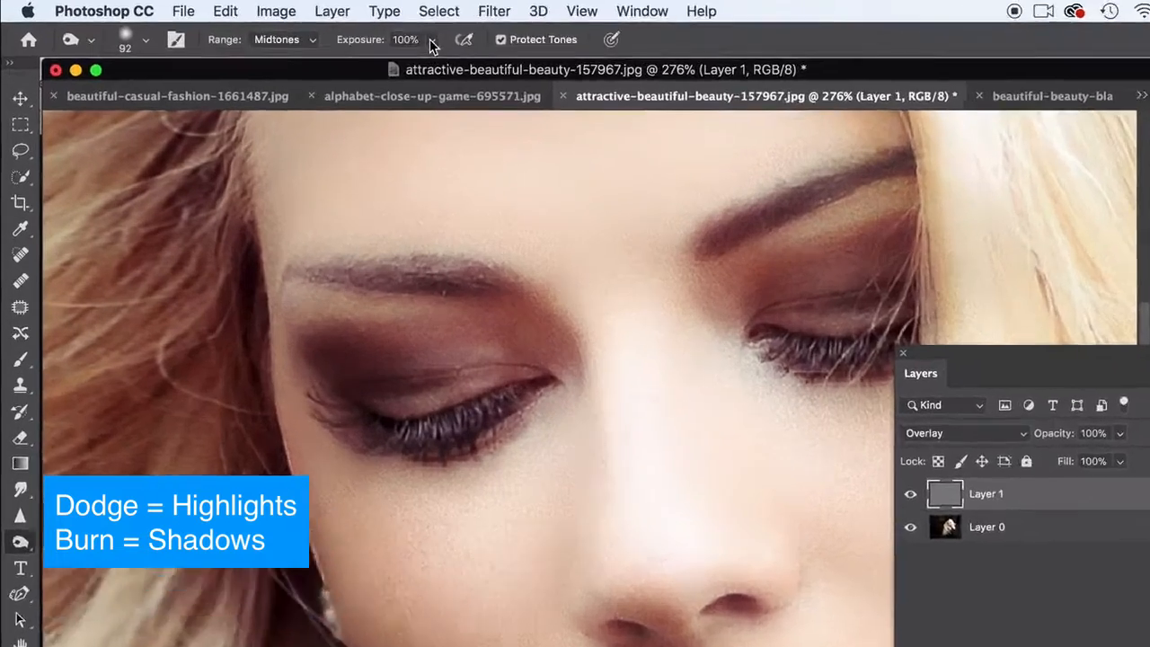
{"action": "left_click_drag", "start_coordinate": [431, 45], "coordinate": [379, 64]}
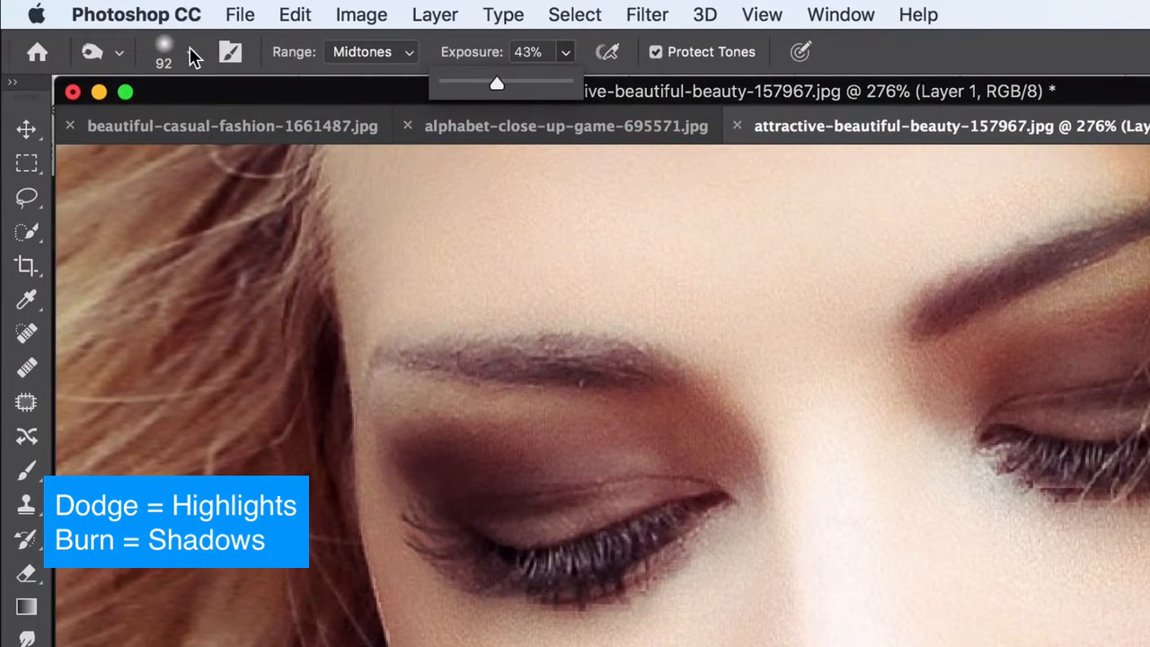
{"action": "left_click", "coordinate": [190, 52]}
{"action": "left_click", "coordinate": [193, 136]}
{"action": "left_click_drag", "start_coordinate": [627, 361], "coordinate": [457, 359]}
{"action": "mouse_move", "coordinate": [937, 308]}
{"action": "left_mouse_down"}
{"action": "mouse_move", "coordinate": [1026, 302]}
{"action": "mouse_move", "coordinate": [1024, 263]}
{"action": "mouse_move", "coordinate": [1082, 239]}
{"action": "mouse_move", "coordinate": [854, 159]}
{"action": "left_mouse_up"}
Burn the side of the nose and the area around its tip, undoing the last stroke.
{"action": "scroll", "coordinate": [999, 571], "scroll_direction": "down", "scroll_amount": 5}
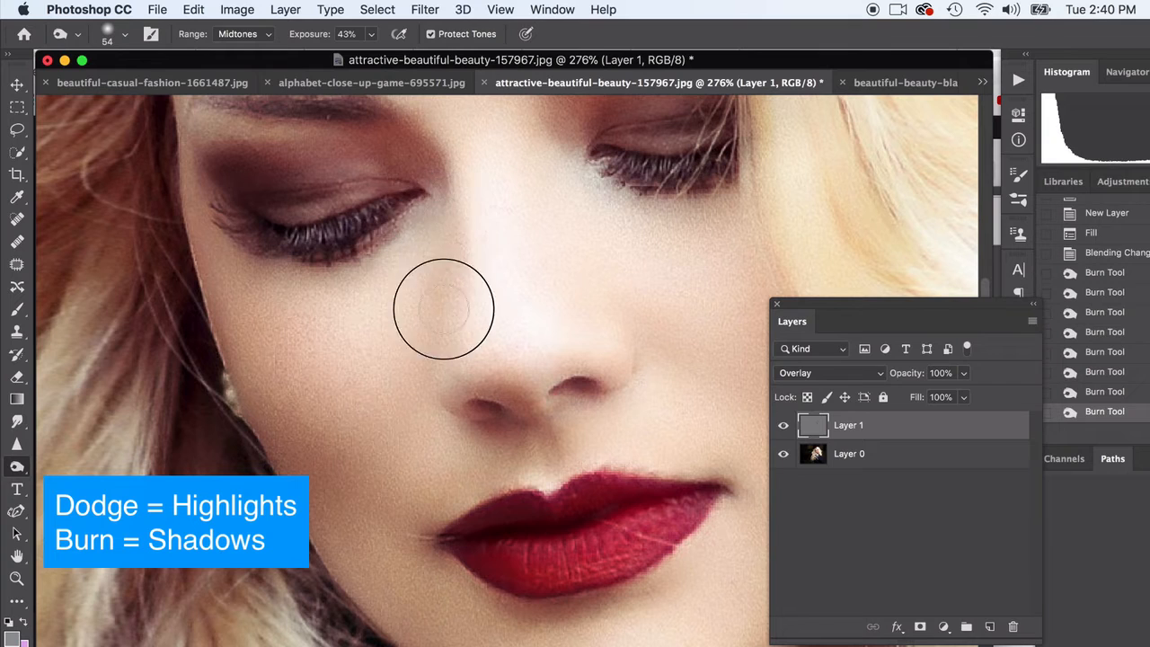
{"action": "mouse_move", "coordinate": [443, 308]}
{"action": "left_mouse_down"}
{"action": "mouse_move", "coordinate": [455, 218]}
{"action": "mouse_move", "coordinate": [452, 273]}
{"action": "mouse_move", "coordinate": [444, 233]}
{"action": "left_mouse_up"}
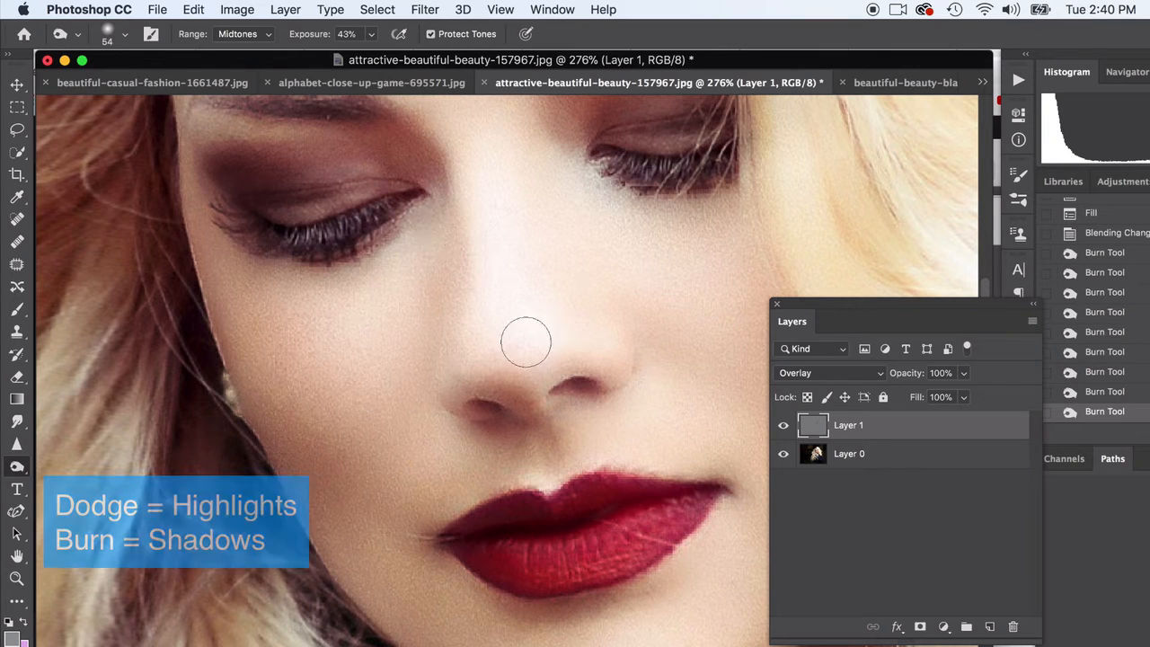
{"action": "mouse_move", "coordinate": [525, 341]}
{"action": "left_mouse_down"}
{"action": "mouse_move", "coordinate": [497, 371]}
{"action": "mouse_move", "coordinate": [465, 362]}
{"action": "mouse_move", "coordinate": [512, 403]}
{"action": "mouse_move", "coordinate": [498, 400]}
{"action": "mouse_move", "coordinate": [500, 426]}
{"action": "mouse_move", "coordinate": [499, 413]}
{"action": "mouse_move", "coordinate": [530, 386]}
{"action": "left_mouse_up"}
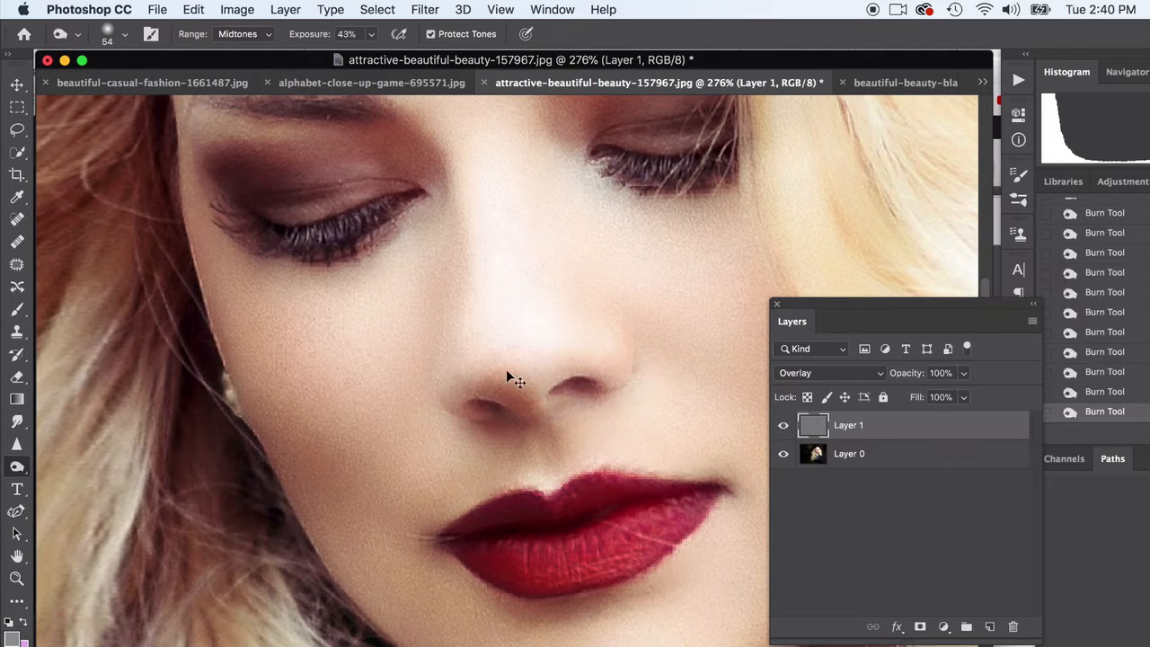
{"action": "key", "text": "super+z"}
Burn the jawline shadow beside the hair and the edge of the upper lip with the 54 px brush at 43% exposure.
{"action": "scroll", "coordinate": [488, 385], "scroll_direction": "down", "scroll_amount": 5}
{"action": "scroll", "coordinate": [488, 449], "scroll_direction": "right", "scroll_amount": 8}
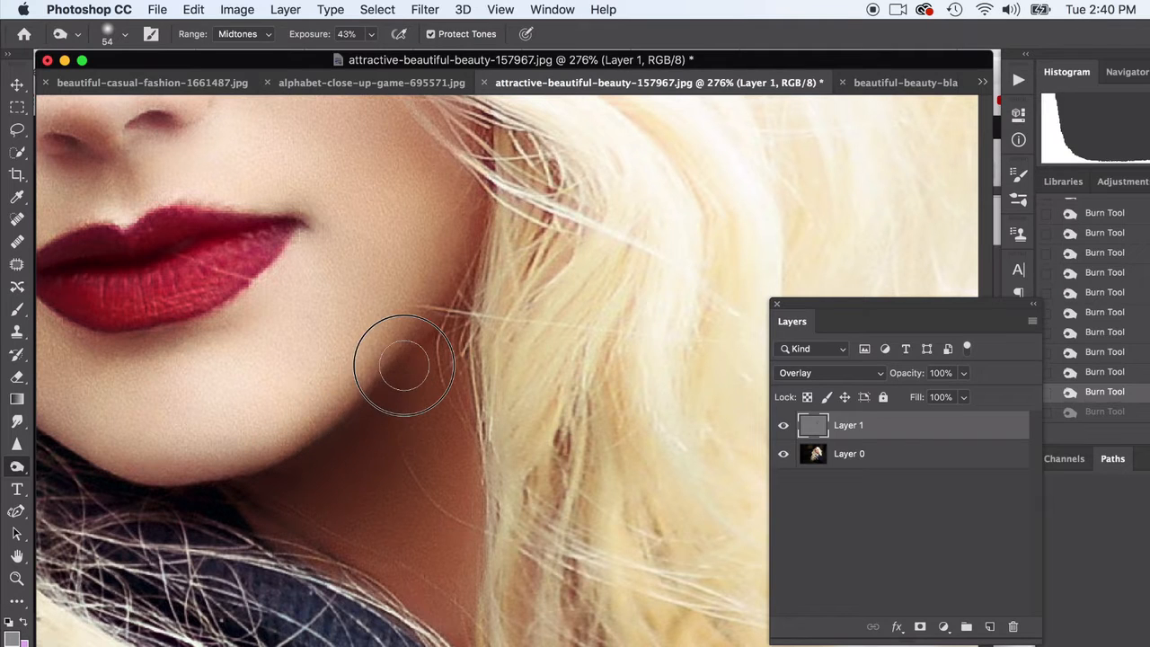
{"action": "left_click_drag", "start_coordinate": [404, 366], "coordinate": [402, 368]}
{"action": "scroll", "coordinate": [375, 431], "scroll_direction": "up", "scroll_amount": 5}
{"action": "scroll", "coordinate": [375, 431], "scroll_direction": "left", "scroll_amount": 8}
{"action": "left_click_drag", "start_coordinate": [488, 503], "coordinate": [551, 461]}
{"action": "scroll", "coordinate": [649, 356], "scroll_direction": "up", "scroll_amount": 2}
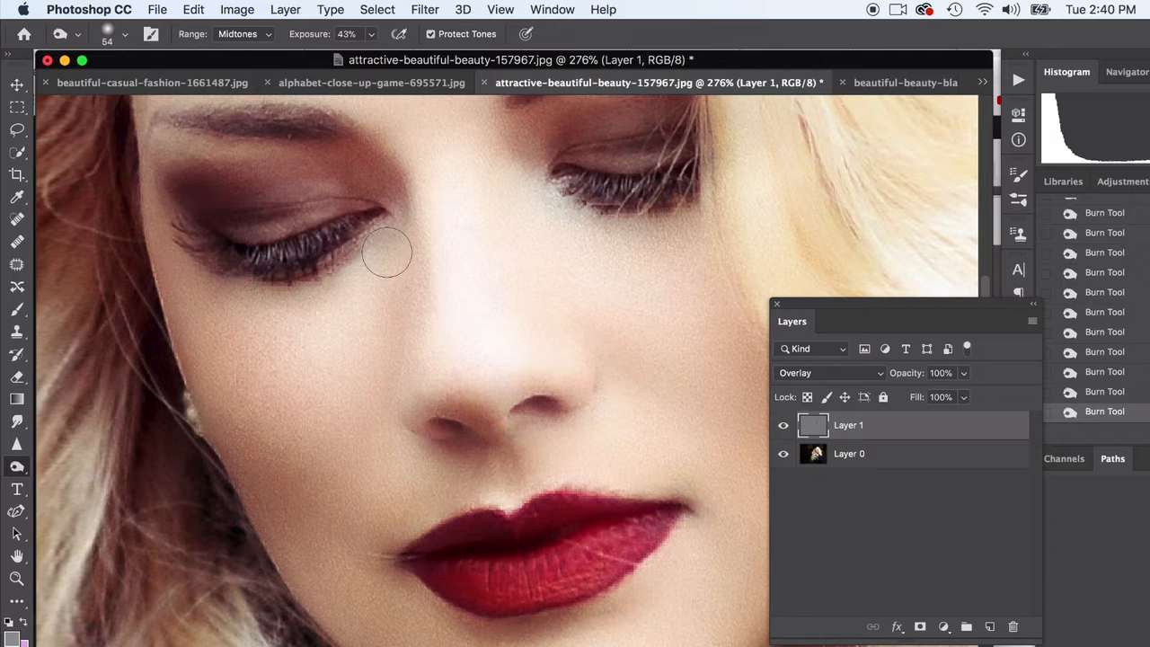
Burn the lid of the uncovered eye, undo that stroke, and burn the eyelid beside the hair strand.
{"action": "mouse_move", "coordinate": [310, 211]}
{"action": "left_mouse_down"}
{"action": "mouse_move", "coordinate": [291, 247]}
{"action": "mouse_move", "coordinate": [236, 248]}
{"action": "mouse_move", "coordinate": [213, 231]}
{"action": "mouse_move", "coordinate": [251, 238]}
{"action": "mouse_move", "coordinate": [221, 222]}
{"action": "mouse_move", "coordinate": [267, 233]}
{"action": "mouse_move", "coordinate": [321, 218]}
{"action": "left_mouse_up"}
{"action": "key", "text": "super+z"}
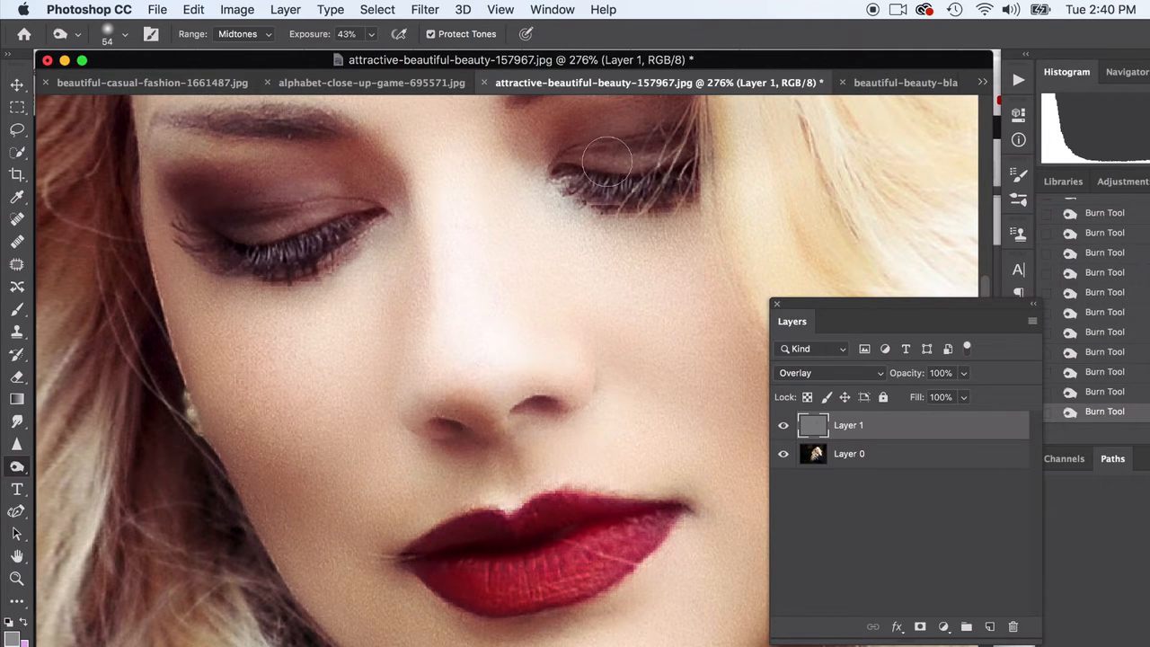
{"action": "left_click_drag", "start_coordinate": [621, 165], "coordinate": [662, 153]}
{"action": "scroll", "coordinate": [594, 398], "scroll_direction": "down", "scroll_amount": 1}
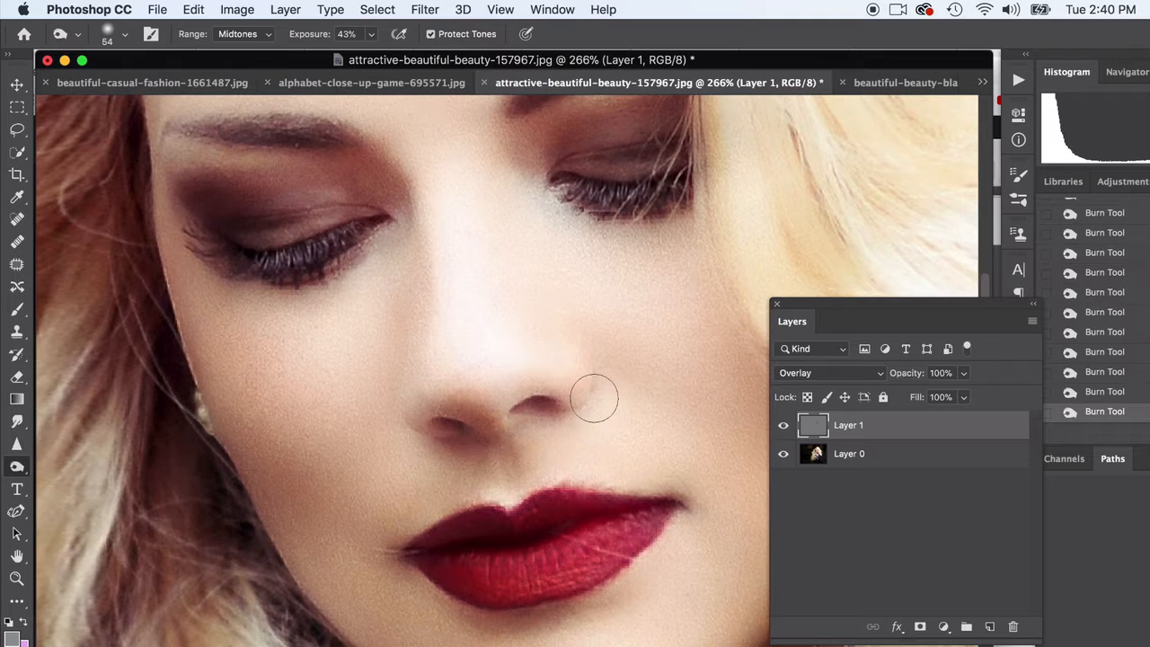
Compare the portrait with Layer 1 hidden and shown to judge the burned shadows.
{"action": "scroll", "coordinate": [575, 389], "scroll_direction": "down", "scroll_amount": 1}
{"action": "scroll", "coordinate": [575, 389], "scroll_direction": "down", "scroll_amount": 4}
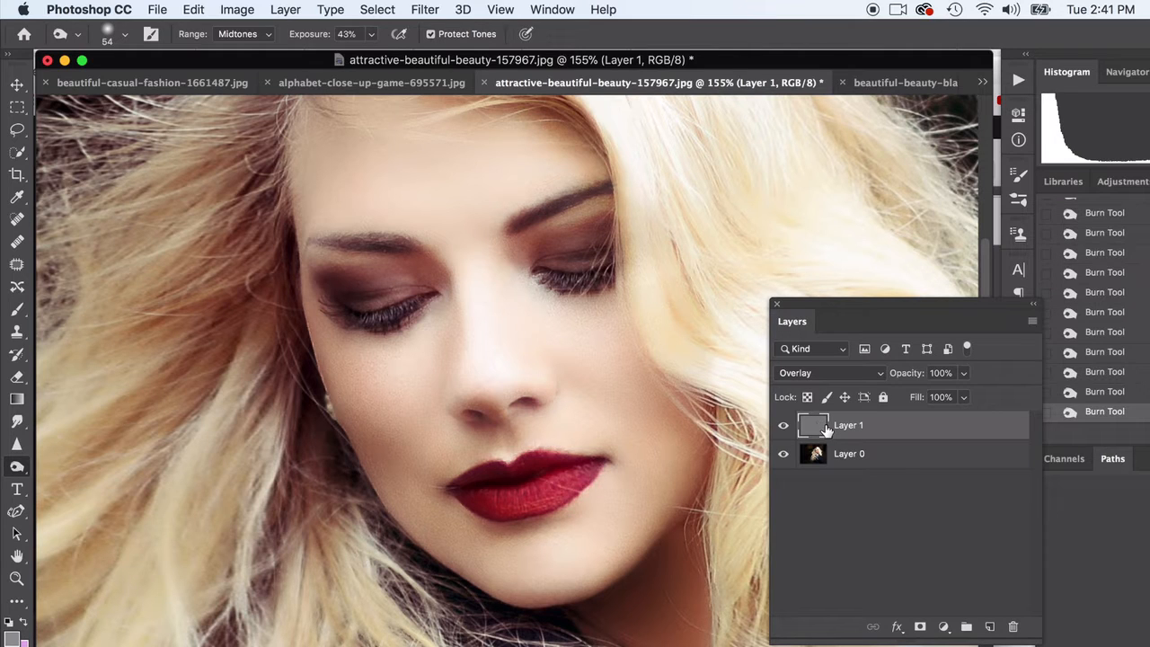
{"action": "left_click", "coordinate": [783, 425]}
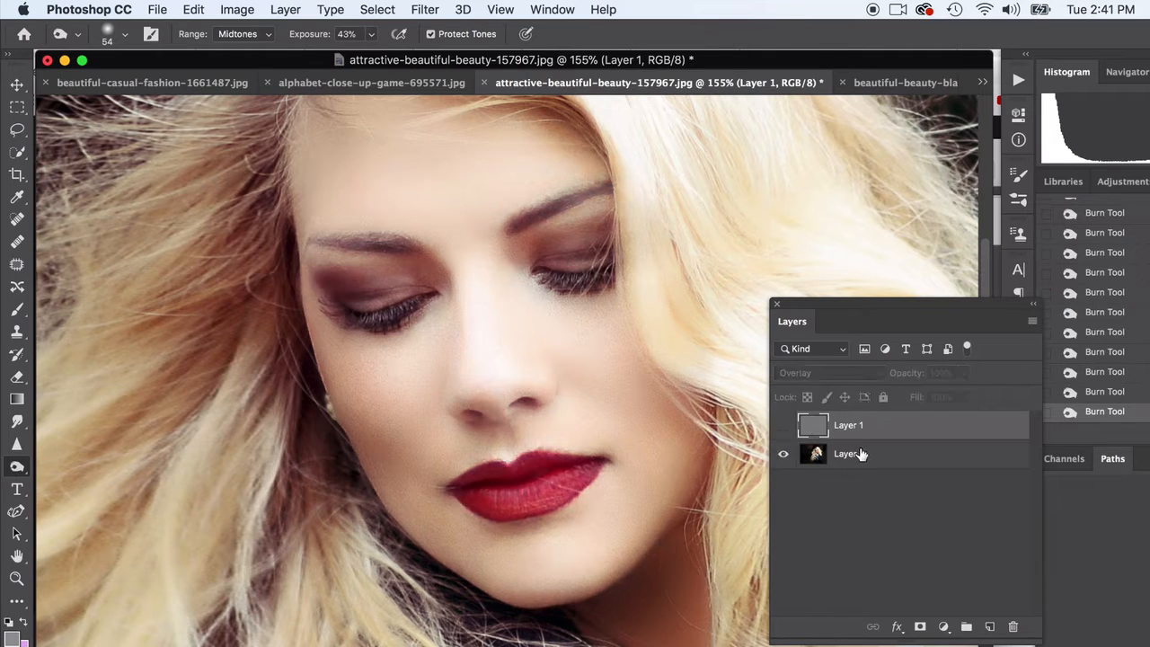
{"action": "left_click", "coordinate": [862, 454]}
{"action": "left_click", "coordinate": [813, 425]}
{"action": "left_click", "coordinate": [782, 424]}
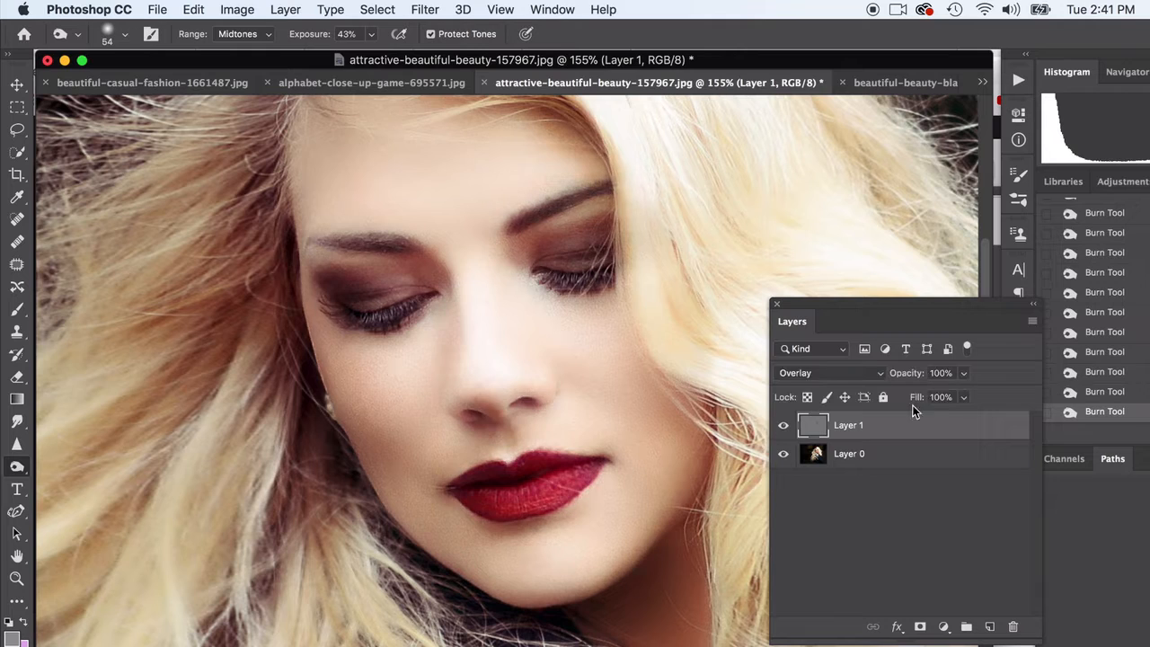
Try other opacities on Layer 1, return it to 100%, and compare the image with the layer hidden and shown.
{"action": "left_click", "coordinate": [962, 374]}
{"action": "left_click_drag", "start_coordinate": [929, 398], "coordinate": [975, 398]}
{"action": "left_click", "coordinate": [949, 530]}
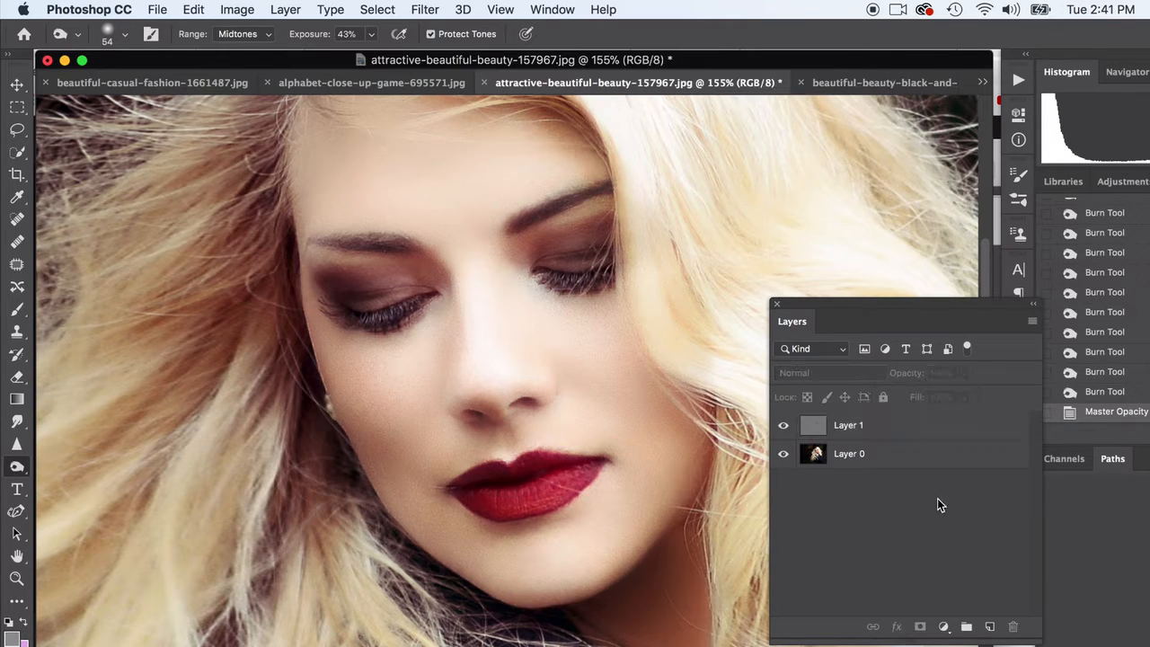
{"action": "left_click", "coordinate": [783, 428]}
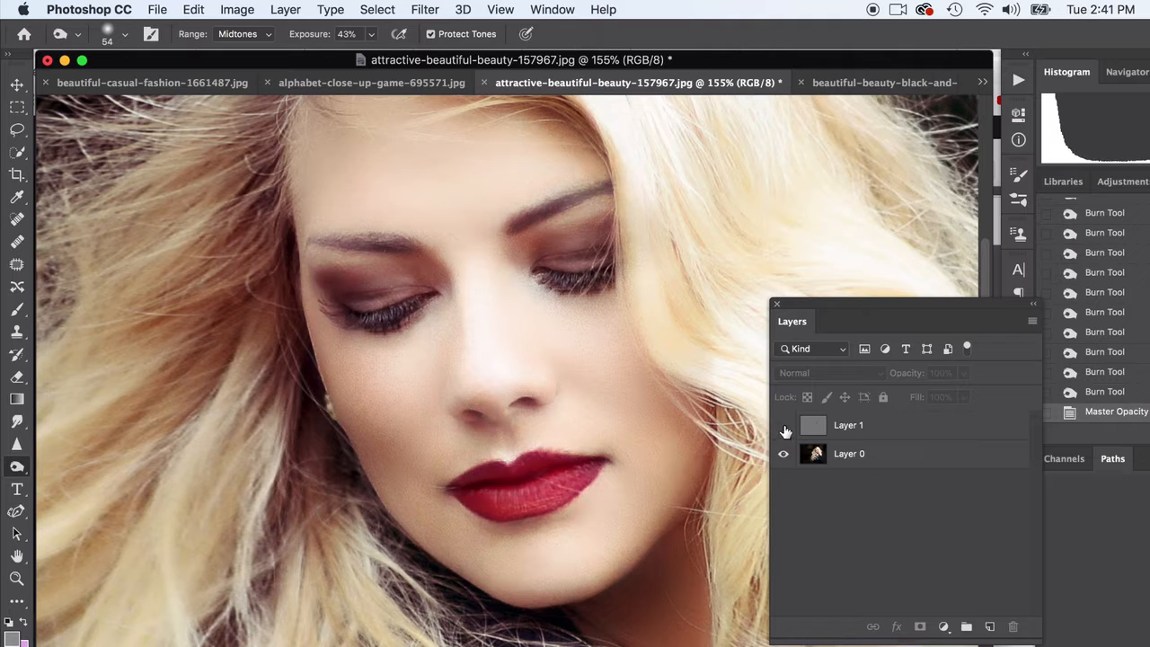
{"action": "left_click", "coordinate": [784, 430]}
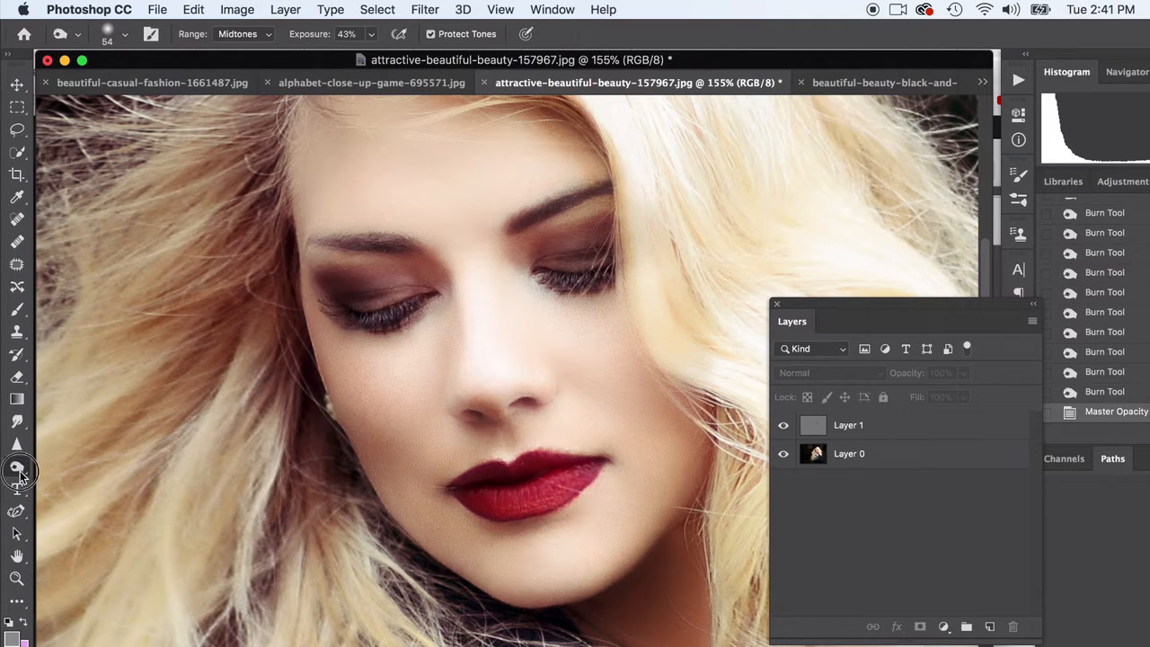
Switch to the Dodge tool and brighten the forehead above the brows on Layer 1, using 140 px, Midtones and 53% exposure.
{"action": "left_click_drag", "start_coordinate": [20, 474], "coordinate": [76, 477]}
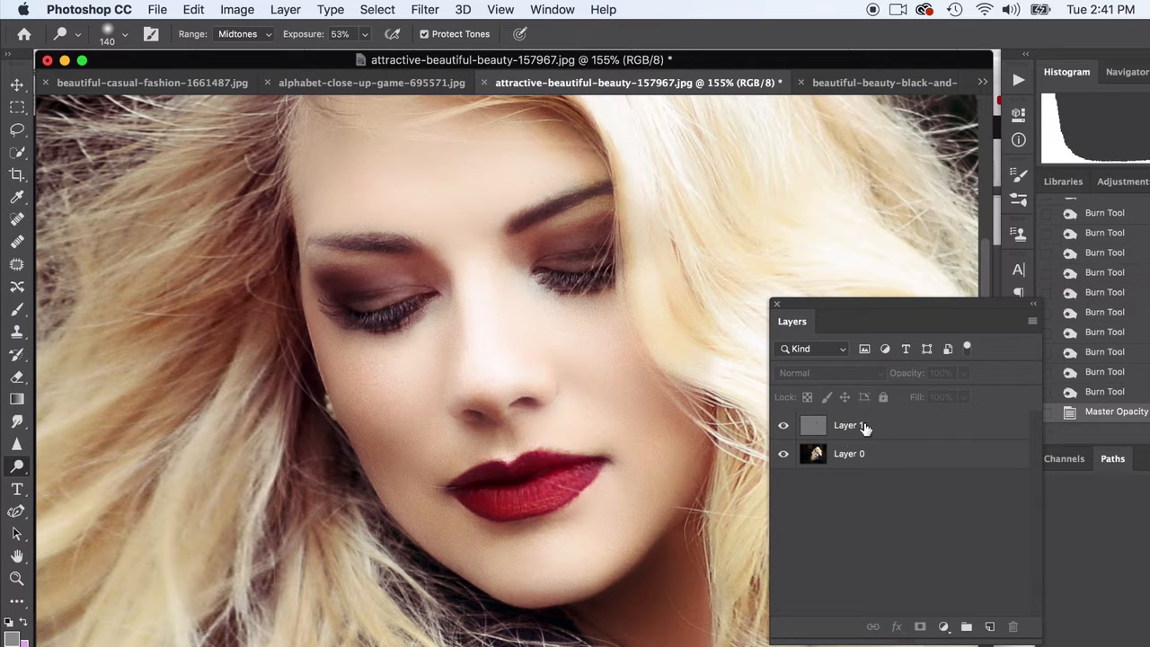
{"action": "left_click", "coordinate": [862, 429]}
{"action": "scroll", "coordinate": [469, 314], "scroll_direction": "up", "scroll_amount": 1}
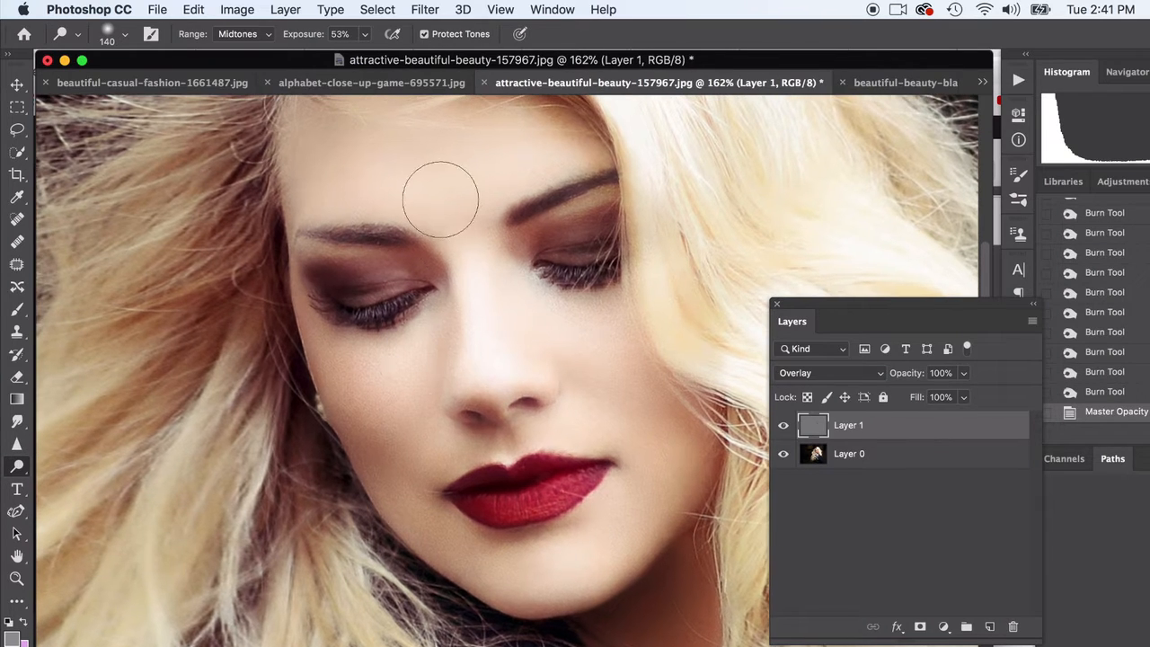
{"action": "left_click_drag", "start_coordinate": [443, 199], "coordinate": [438, 181]}
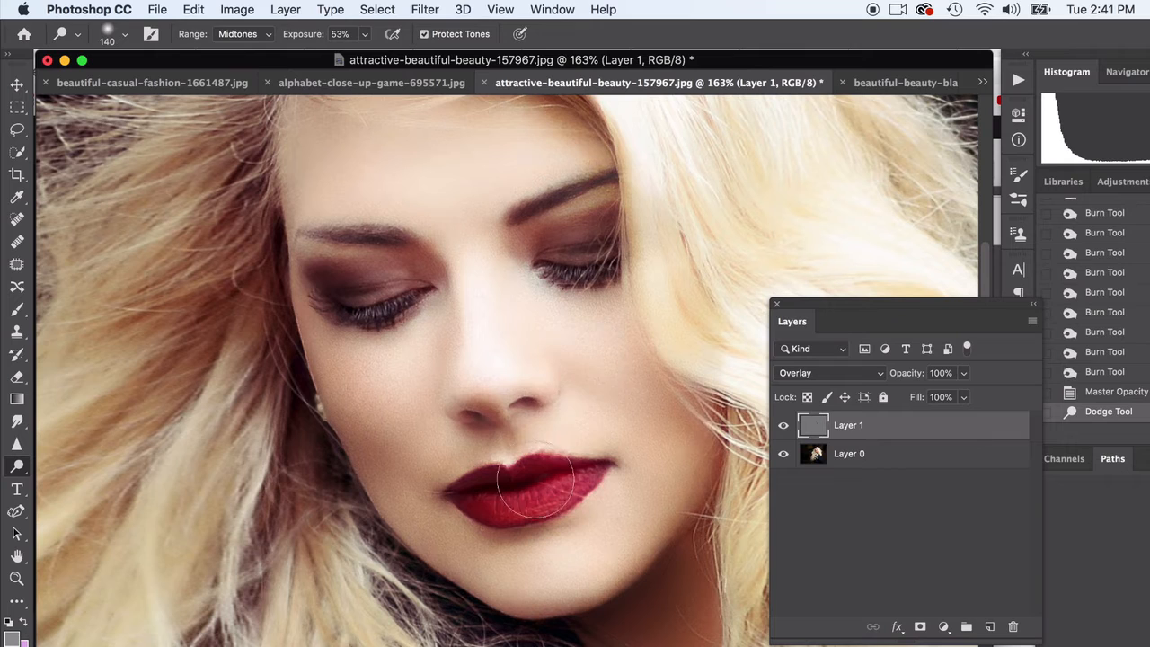
Dodge the highlight on the lips with repeated dabs in Midtones and undo the last three dabs.
{"action": "left_click", "coordinate": [551, 475]}
{"action": "left_click", "coordinate": [555, 479]}
{"action": "left_click", "coordinate": [556, 477]}
{"action": "left_click", "coordinate": [540, 483]}
{"action": "left_click", "coordinate": [561, 481]}
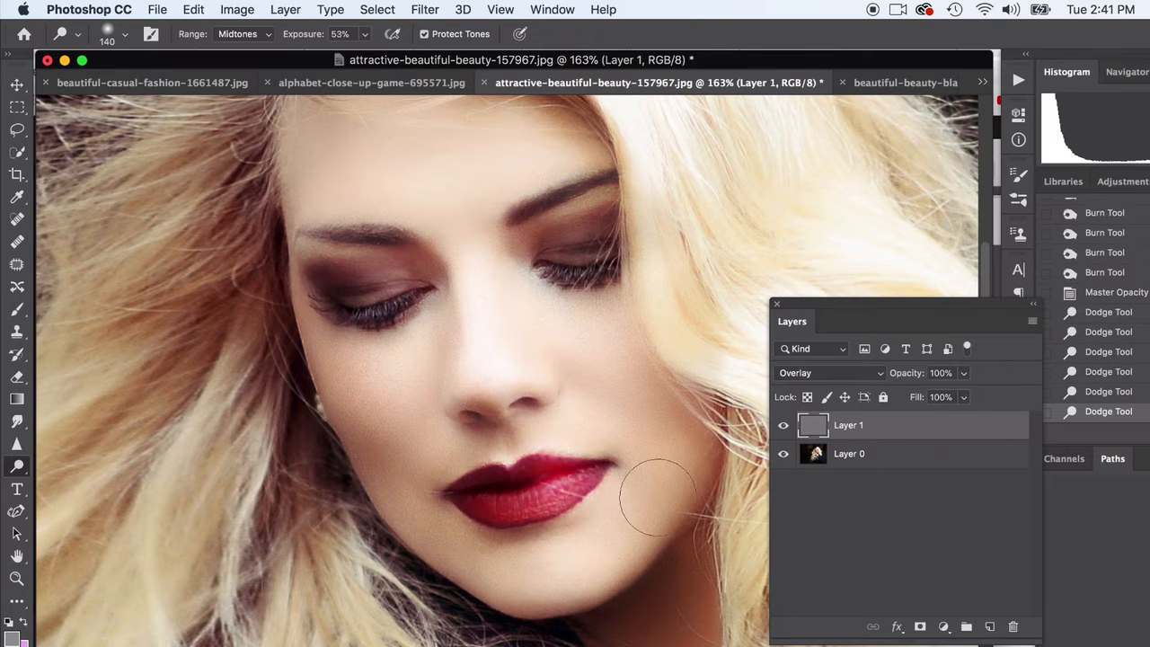
{"action": "key", "text": "super+z"}
{"action": "key", "text": "super+z"}
{"action": "key", "text": "super+z"}
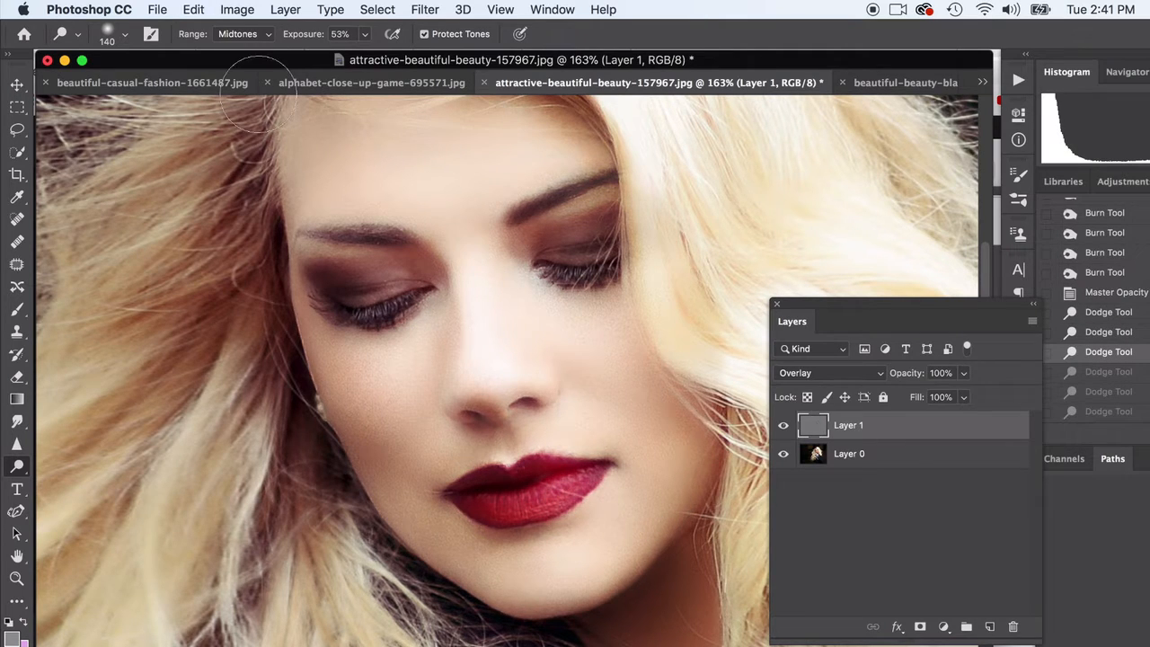
Dodge the lips with the range set to Highlights and again with the range set to Shadows.
{"action": "left_click", "coordinate": [241, 35]}
{"action": "left_click", "coordinate": [244, 45]}
{"action": "left_click", "coordinate": [565, 480]}
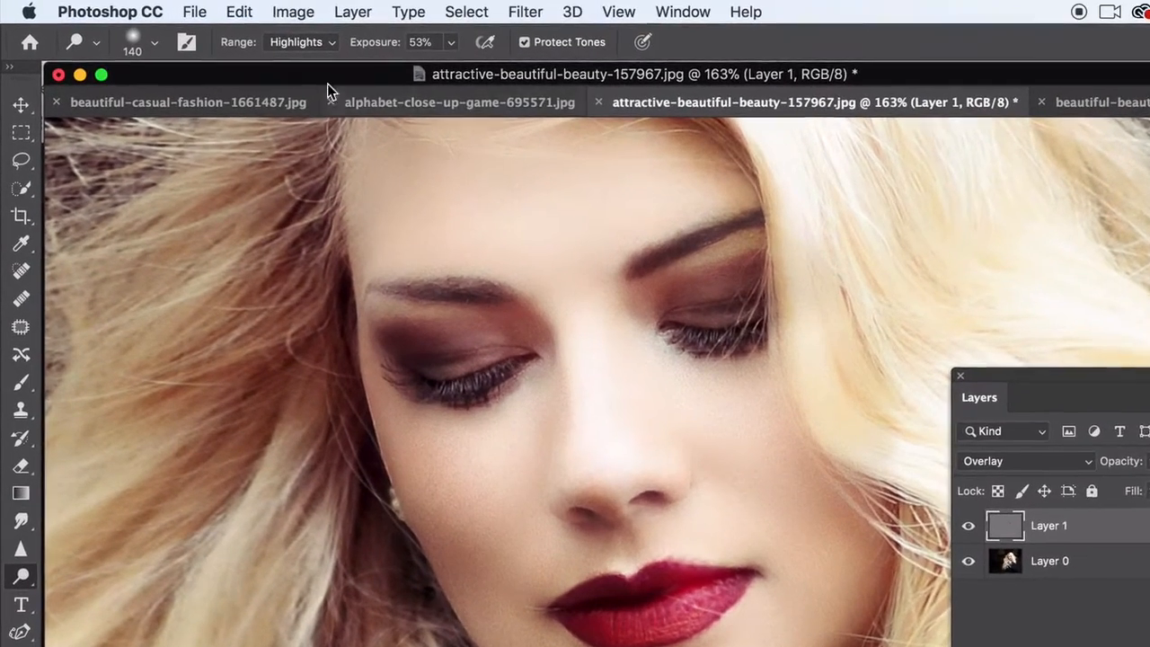
{"action": "left_click", "coordinate": [305, 43]}
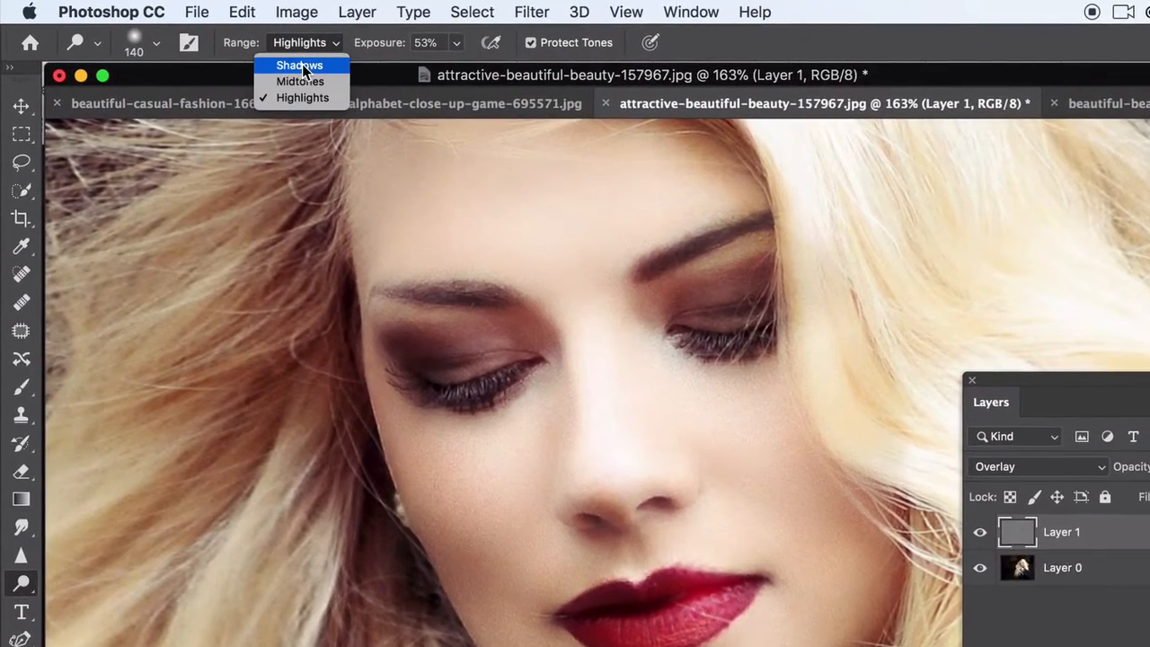
{"action": "left_click", "coordinate": [303, 64]}
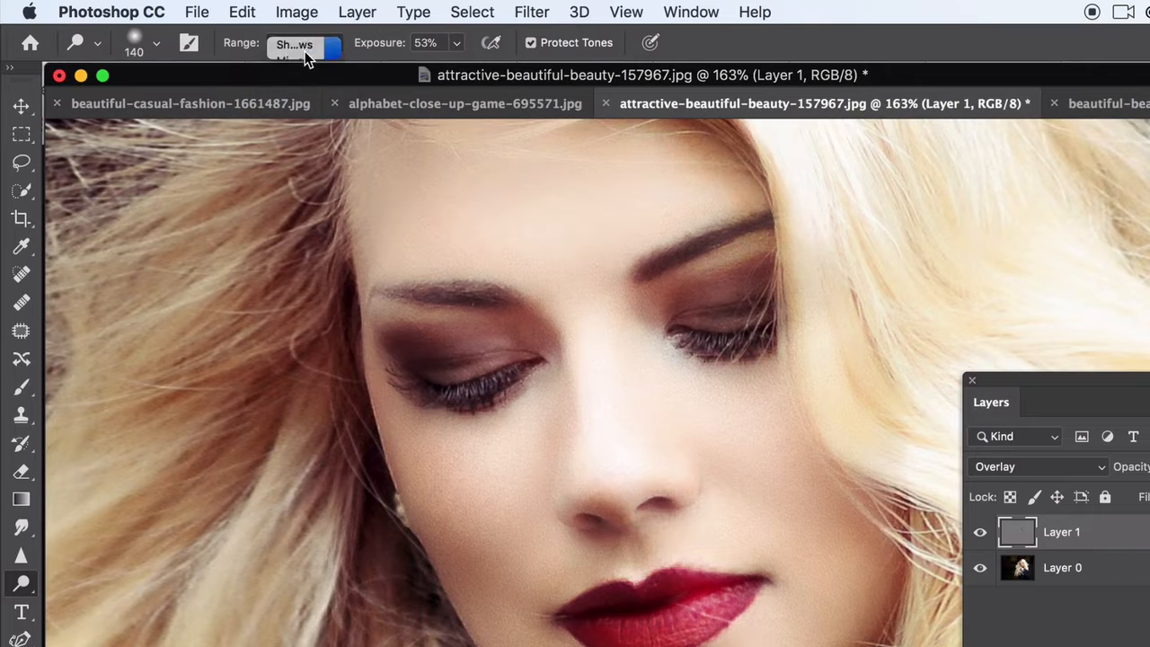
{"action": "left_click", "coordinate": [706, 602]}
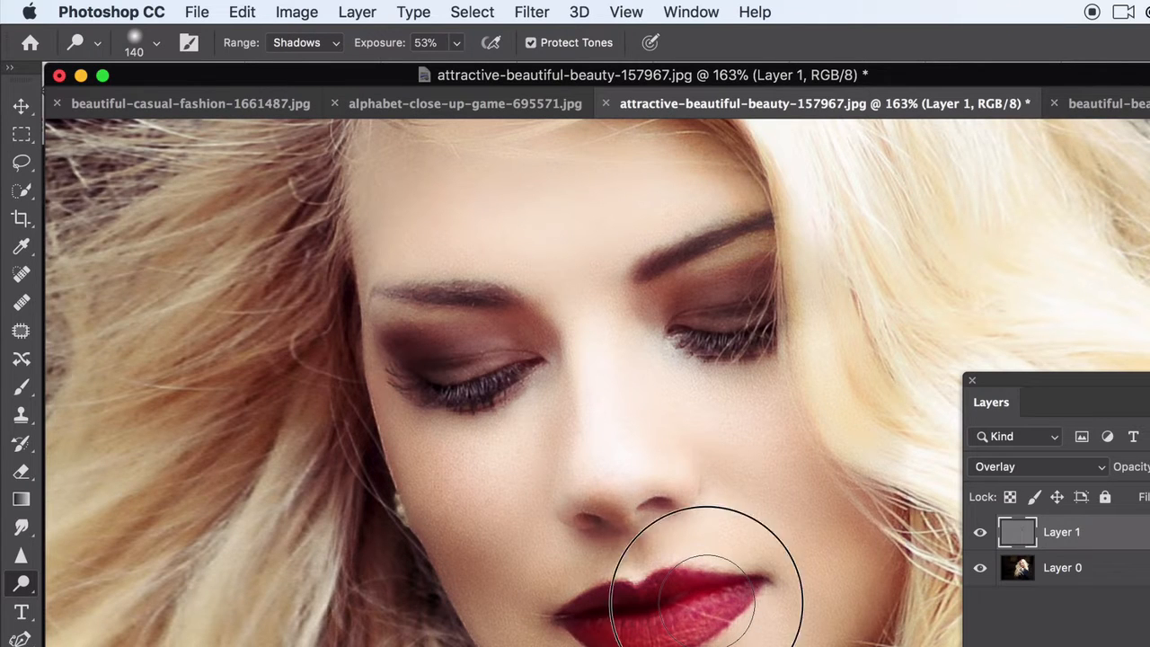
Set the Dodge range back to Midtones and undo the last two dodge strokes.
{"action": "left_click", "coordinate": [323, 44]}
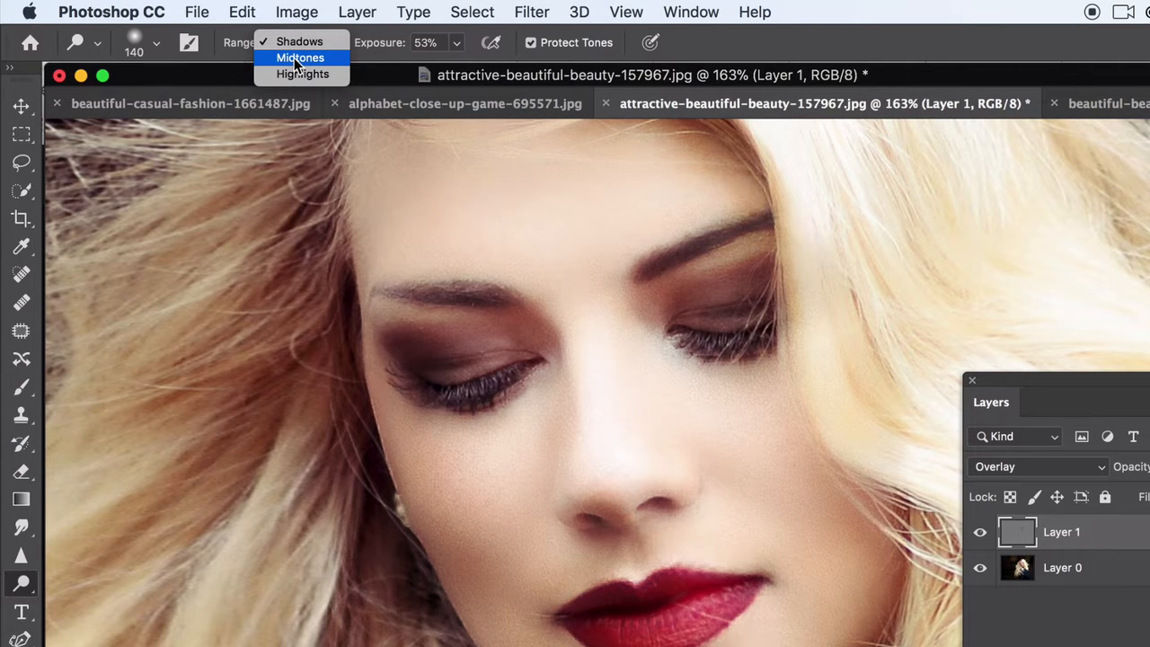
{"action": "left_click", "coordinate": [296, 58]}
{"action": "key", "text": "super+z"}
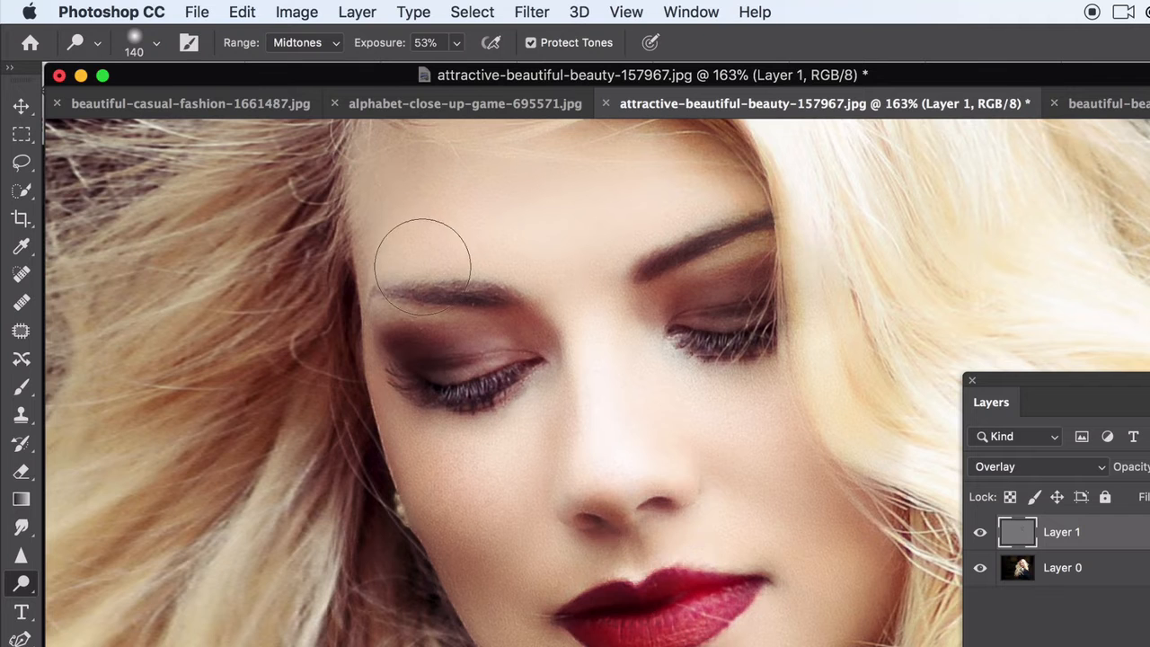
{"action": "key", "text": "super+z"}
Compare the whole face with the dodge and burn layer hidden and shown.
{"action": "scroll", "coordinate": [693, 544], "scroll_direction": "down", "scroll_amount": 5}
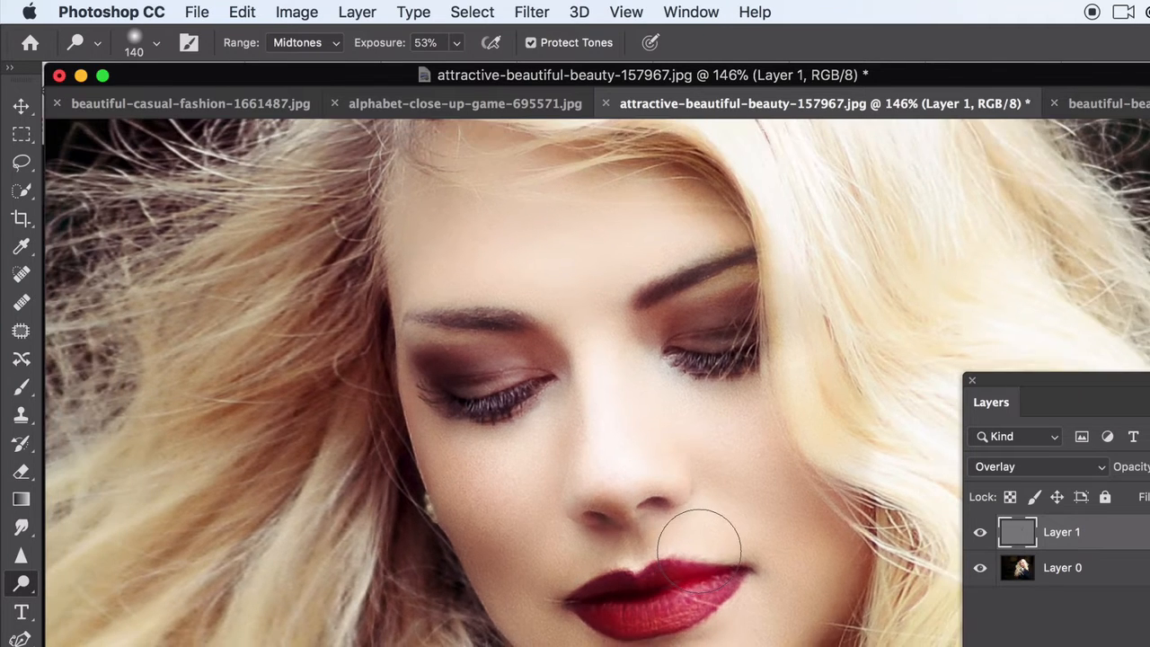
{"action": "scroll", "coordinate": [698, 552], "scroll_direction": "down", "scroll_amount": 4}
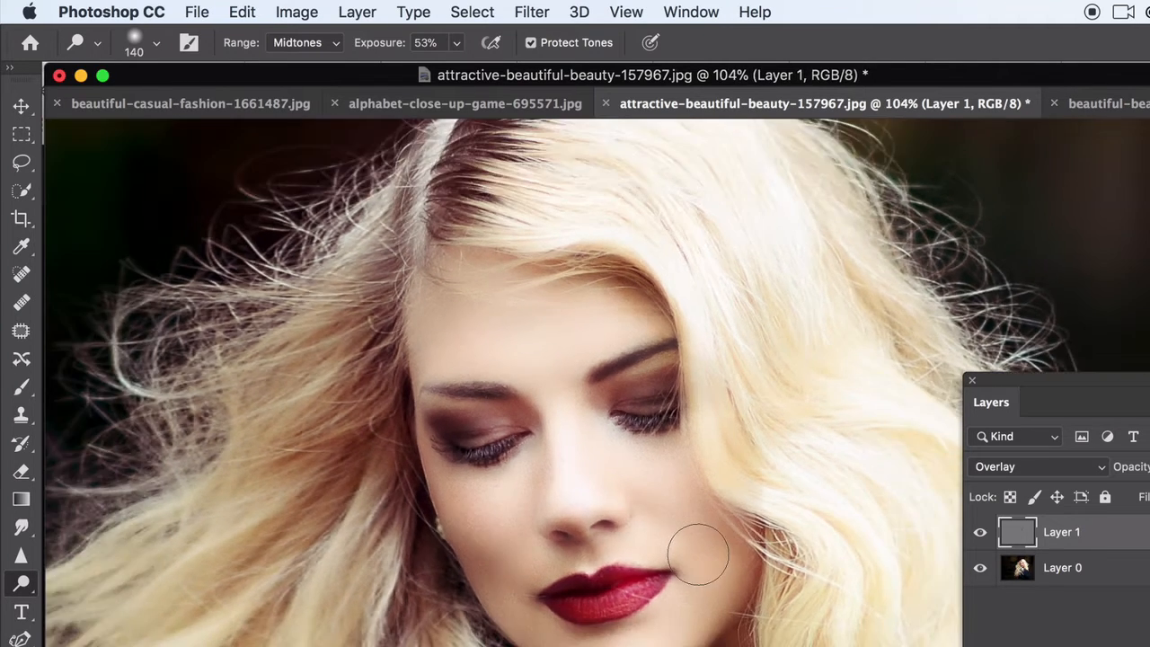
{"action": "left_click", "coordinate": [980, 531]}
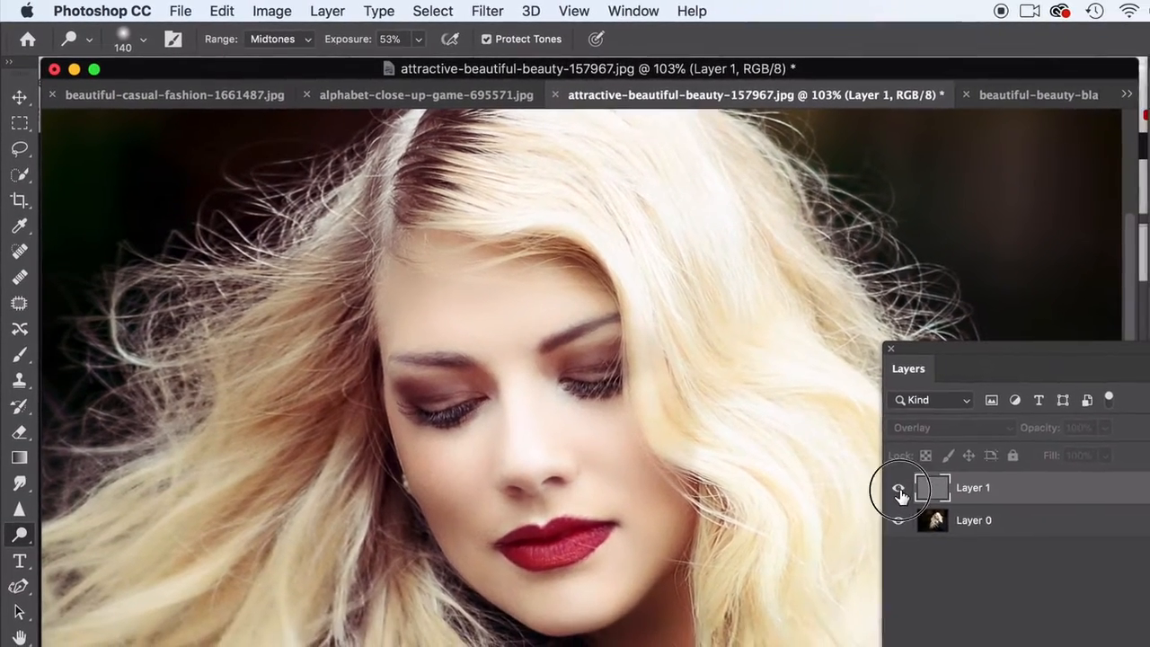
{"action": "left_click", "coordinate": [914, 496]}
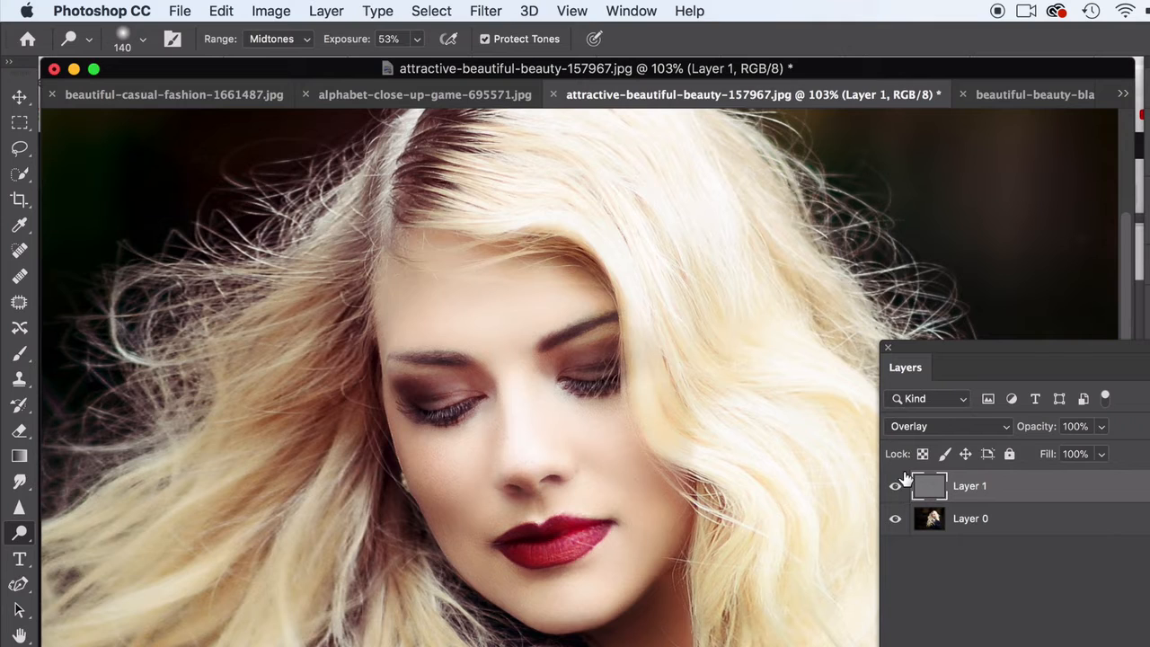
Lower Layer 1's opacity to 42% and compare the portrait with the layer hidden and shown.
{"action": "left_click", "coordinate": [1101, 426]}
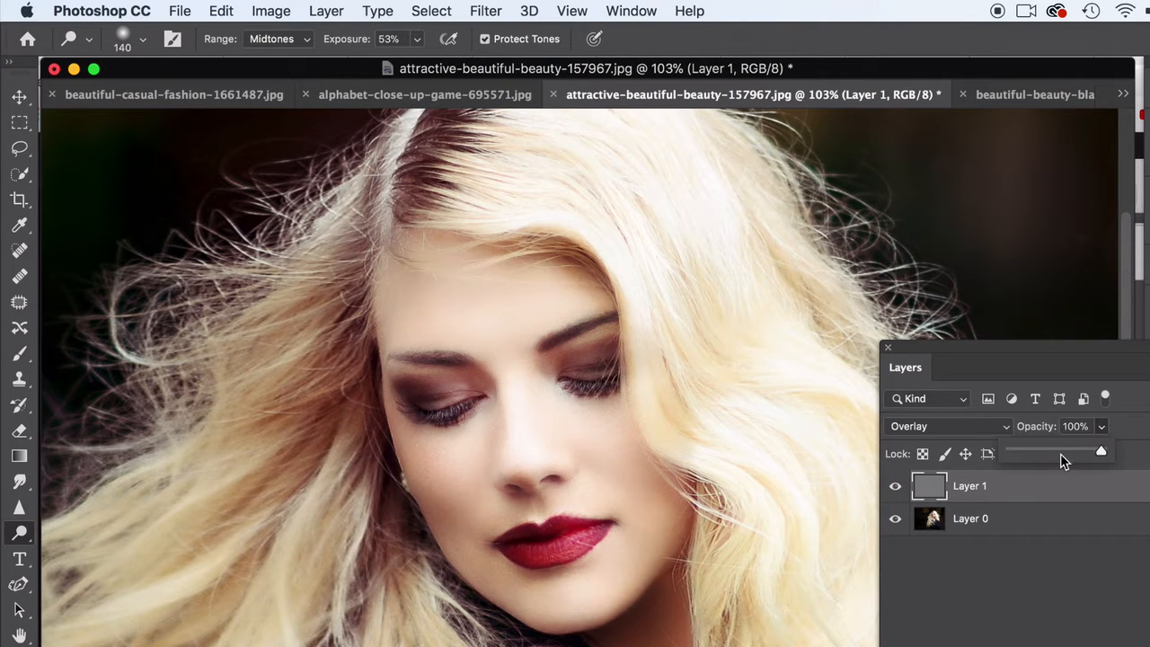
{"action": "left_click", "coordinate": [895, 488]}
{"action": "left_click", "coordinate": [896, 488]}
{"action": "left_click", "coordinate": [896, 488]}
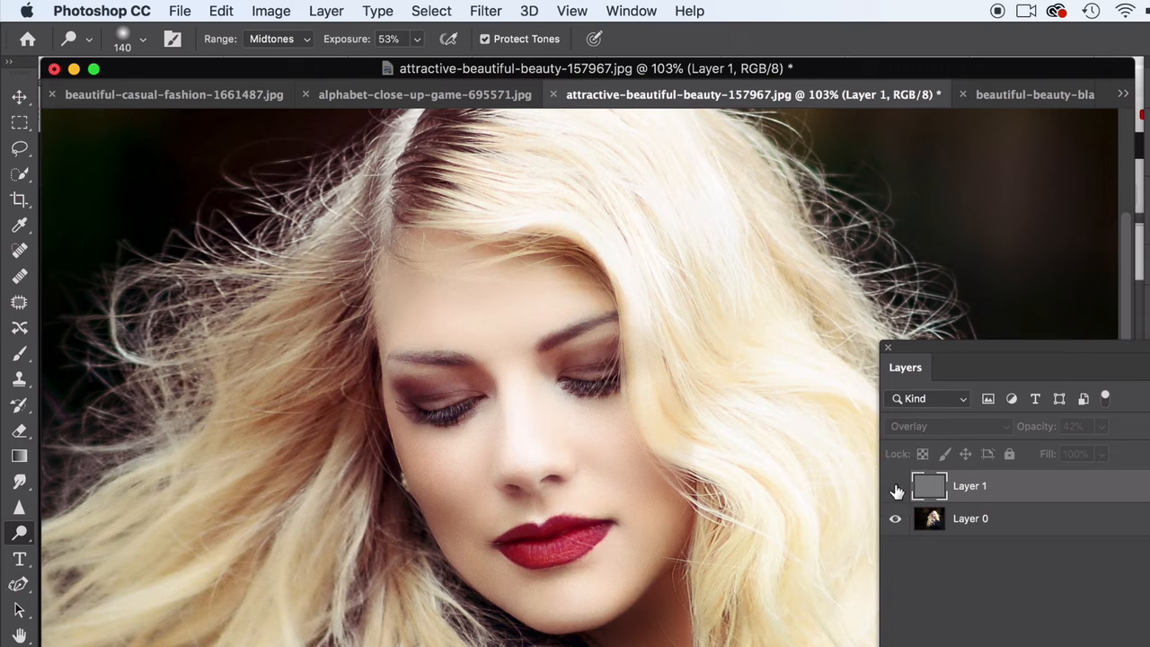
{"action": "left_click", "coordinate": [895, 488]}
Switch to the Burn tool with a 396 px soft round brush and set its exposure to 58%.
{"action": "scroll", "coordinate": [593, 441], "scroll_direction": "down", "scroll_amount": 4}
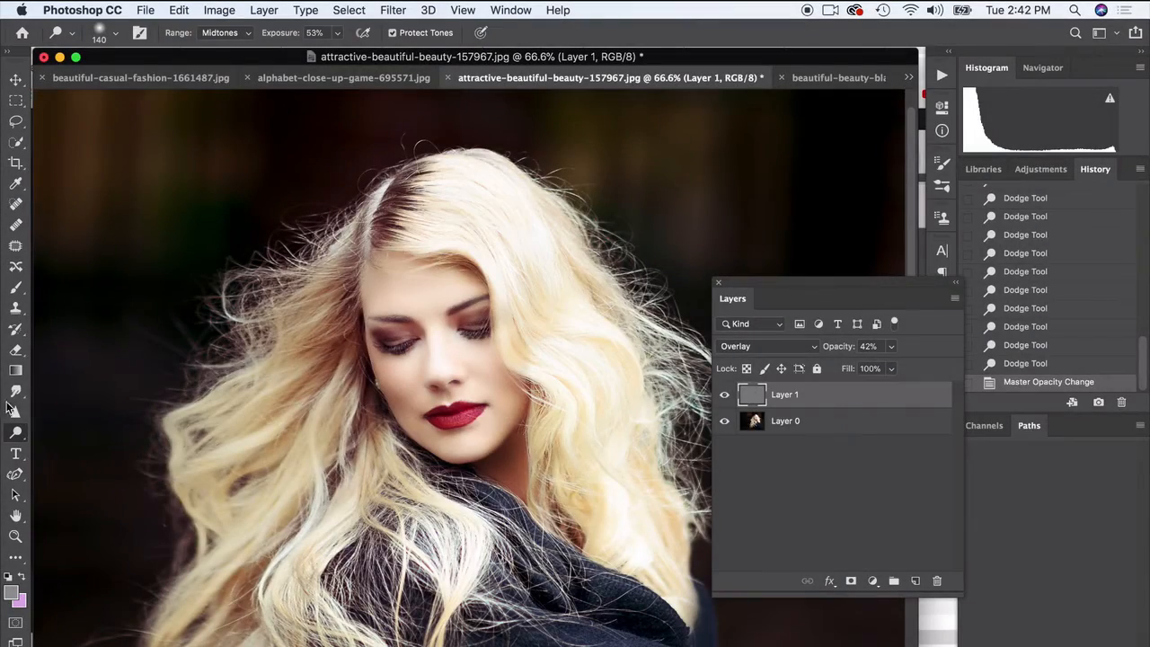
{"action": "right_click", "coordinate": [15, 432]}
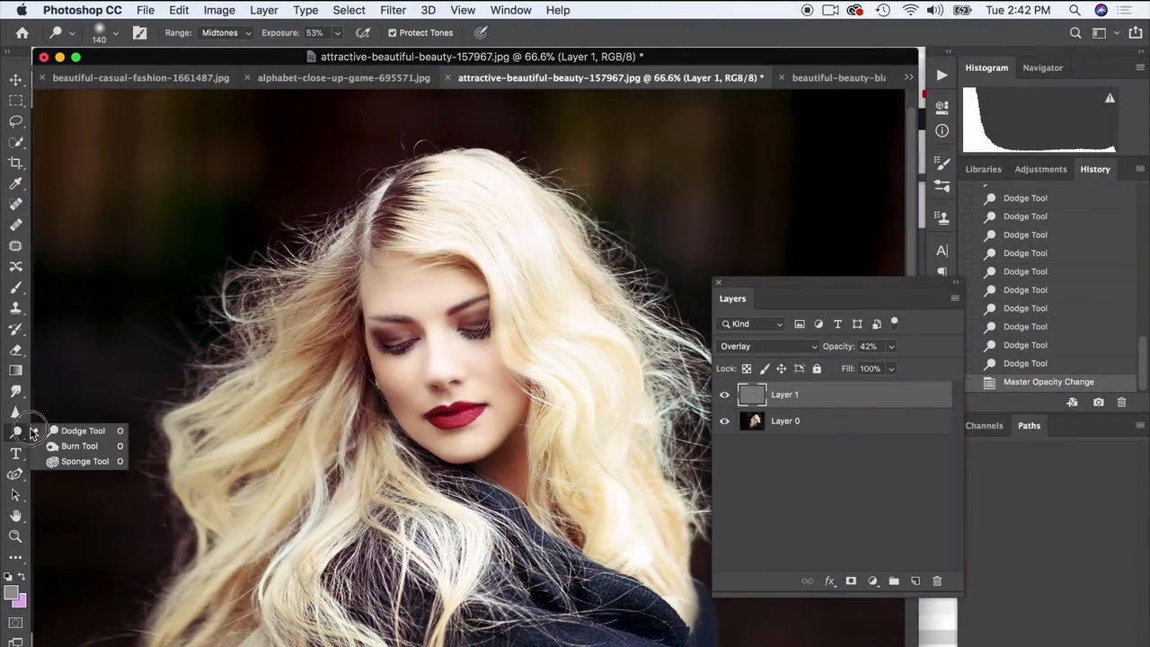
{"action": "left_click", "coordinate": [67, 441]}
{"action": "left_click", "coordinate": [115, 33]}
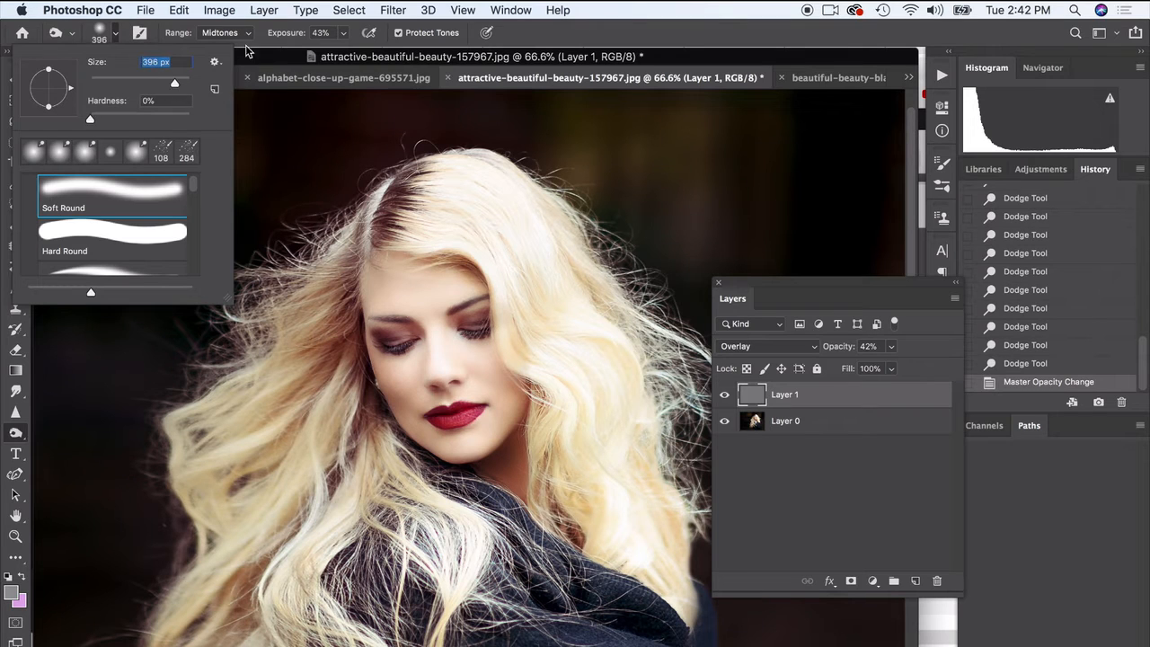
{"action": "left_click", "coordinate": [341, 35]}
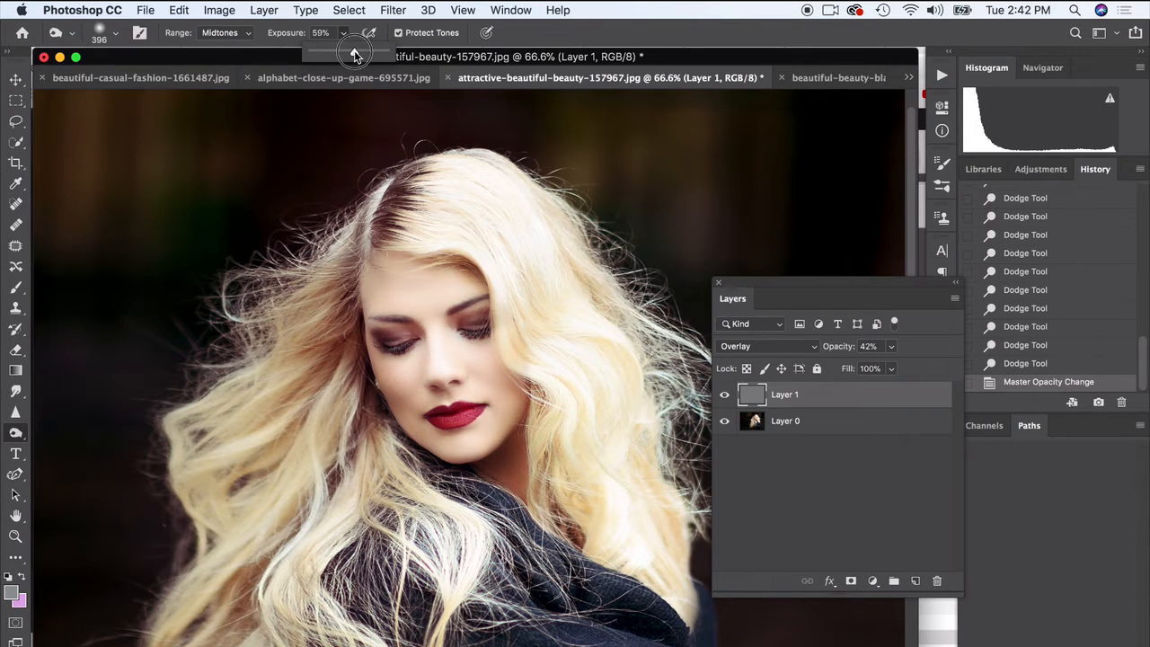
Burn the hair on the crown and along both sides of the face down to the shoulders on Layer 1.
{"action": "mouse_move", "coordinate": [478, 203]}
{"action": "left_mouse_down"}
{"action": "mouse_move", "coordinate": [413, 201]}
{"action": "mouse_move", "coordinate": [411, 218]}
{"action": "left_mouse_up"}
{"action": "left_click_drag", "start_coordinate": [269, 205], "coordinate": [280, 243]}
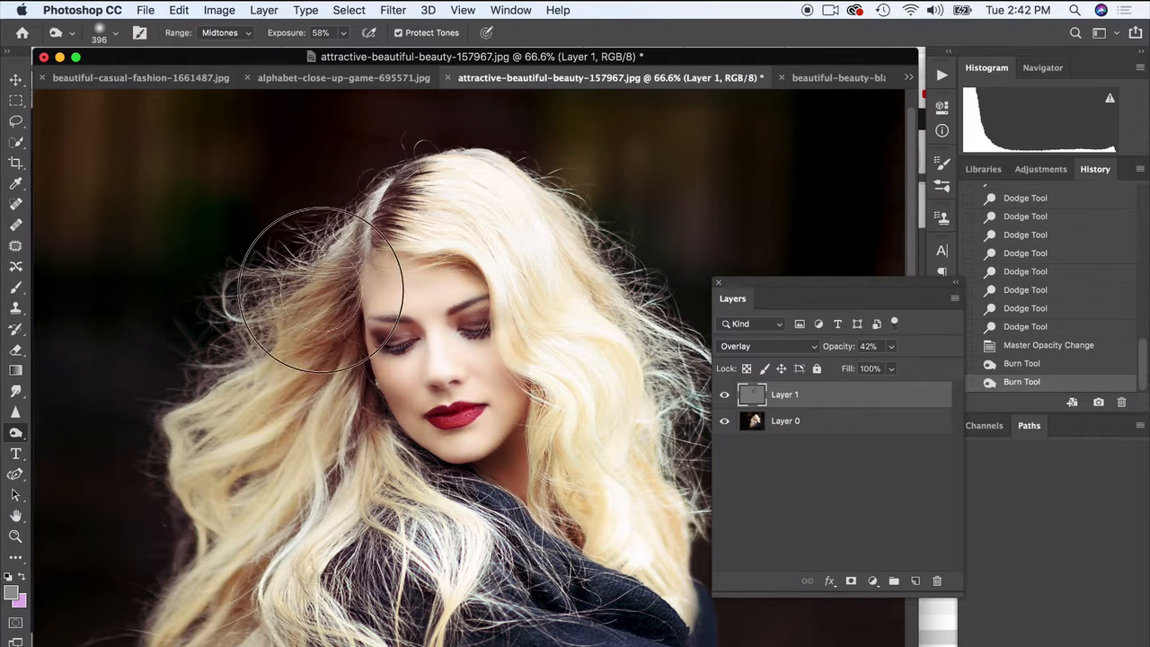
{"action": "mouse_move", "coordinate": [344, 427]}
{"action": "left_mouse_down"}
{"action": "mouse_move", "coordinate": [372, 510]}
{"action": "mouse_move", "coordinate": [361, 469]}
{"action": "mouse_move", "coordinate": [411, 516]}
{"action": "mouse_move", "coordinate": [321, 500]}
{"action": "left_mouse_up"}
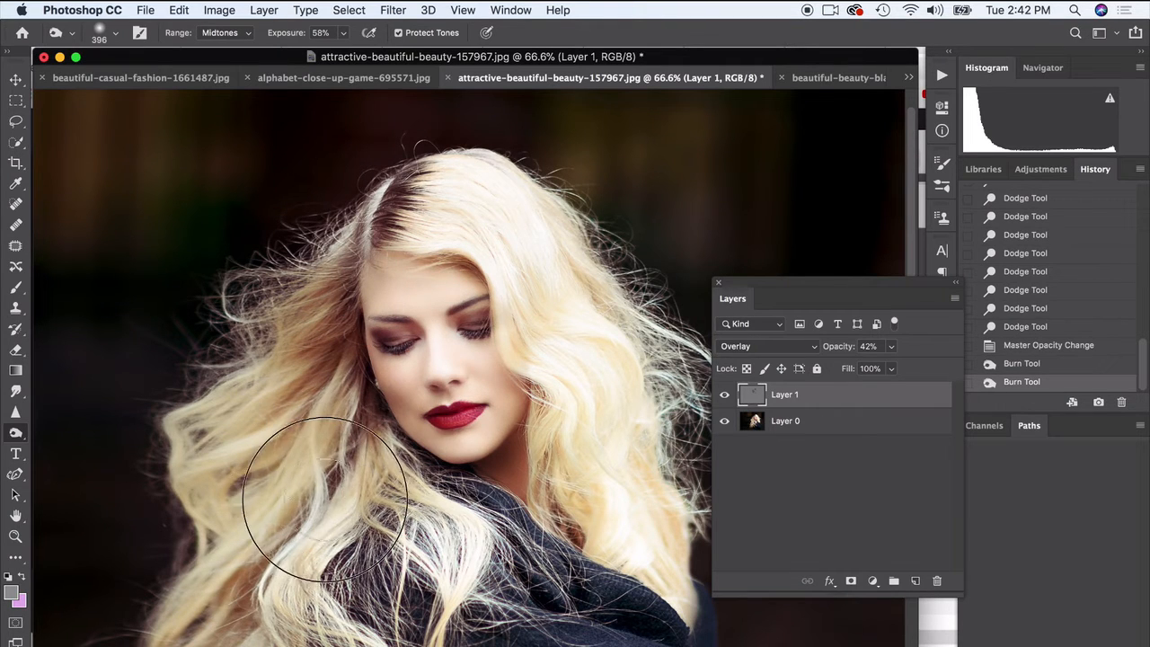
{"action": "mouse_move", "coordinate": [521, 440]}
{"action": "left_mouse_down"}
{"action": "mouse_move", "coordinate": [585, 432]}
{"action": "mouse_move", "coordinate": [596, 516]}
{"action": "mouse_move", "coordinate": [634, 516]}
{"action": "mouse_move", "coordinate": [607, 507]}
{"action": "left_mouse_up"}
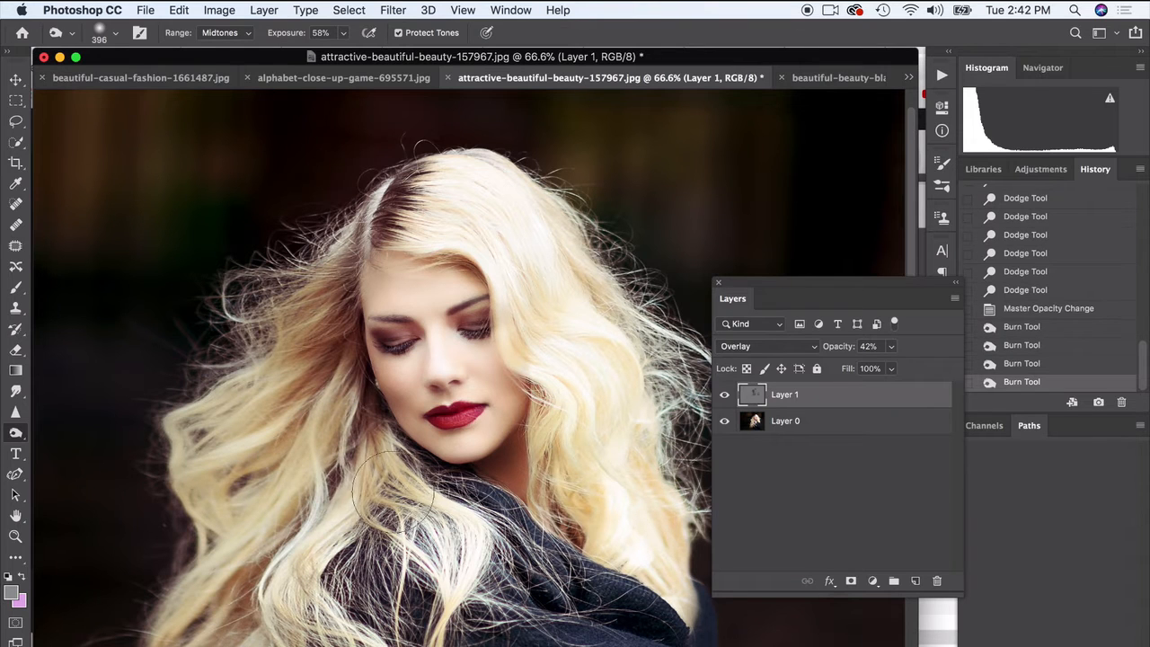
{"action": "mouse_move", "coordinate": [355, 407]}
{"action": "left_mouse_down"}
{"action": "mouse_move", "coordinate": [380, 505]}
{"action": "mouse_move", "coordinate": [303, 411]}
{"action": "mouse_move", "coordinate": [316, 332]}
{"action": "mouse_move", "coordinate": [280, 252]}
{"action": "left_mouse_up"}
Set the Burn tool's exposure to 100% and its tonal range to Shadows.
{"action": "left_click", "coordinate": [342, 33]}
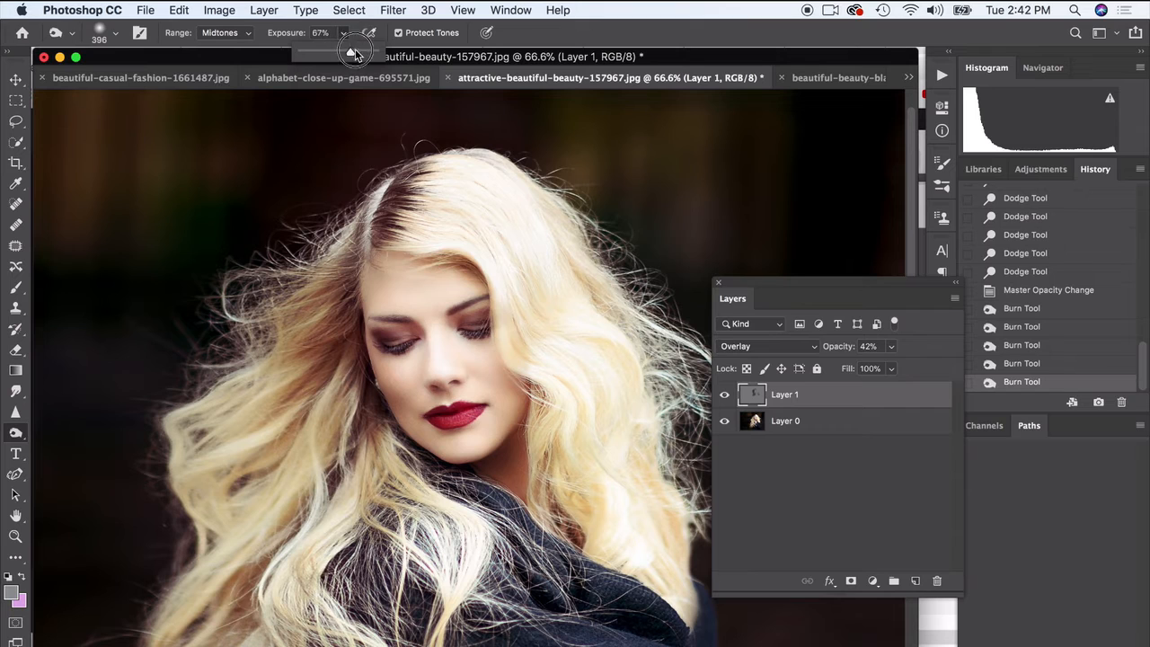
{"action": "left_click_drag", "start_coordinate": [355, 54], "coordinate": [393, 54]}
{"action": "mouse_move", "coordinate": [332, 327]}
{"action": "left_mouse_down"}
{"action": "mouse_move", "coordinate": [318, 390]}
{"action": "mouse_move", "coordinate": [325, 328]}
{"action": "left_mouse_up"}
{"action": "left_click", "coordinate": [232, 39]}
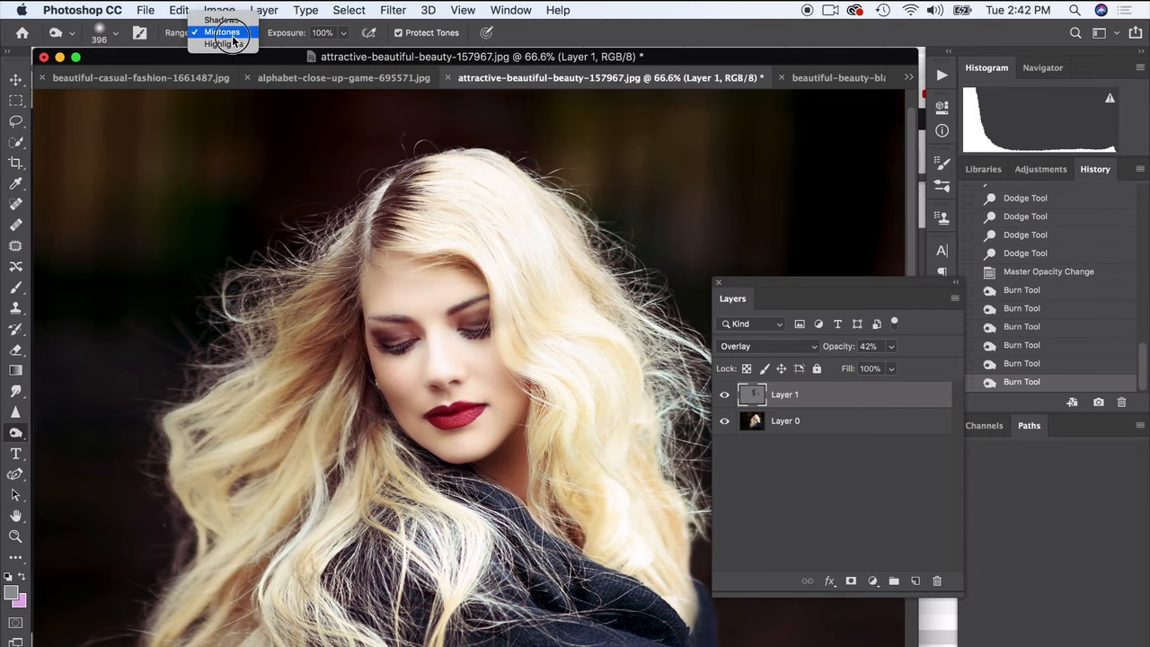
{"action": "left_click", "coordinate": [221, 20]}
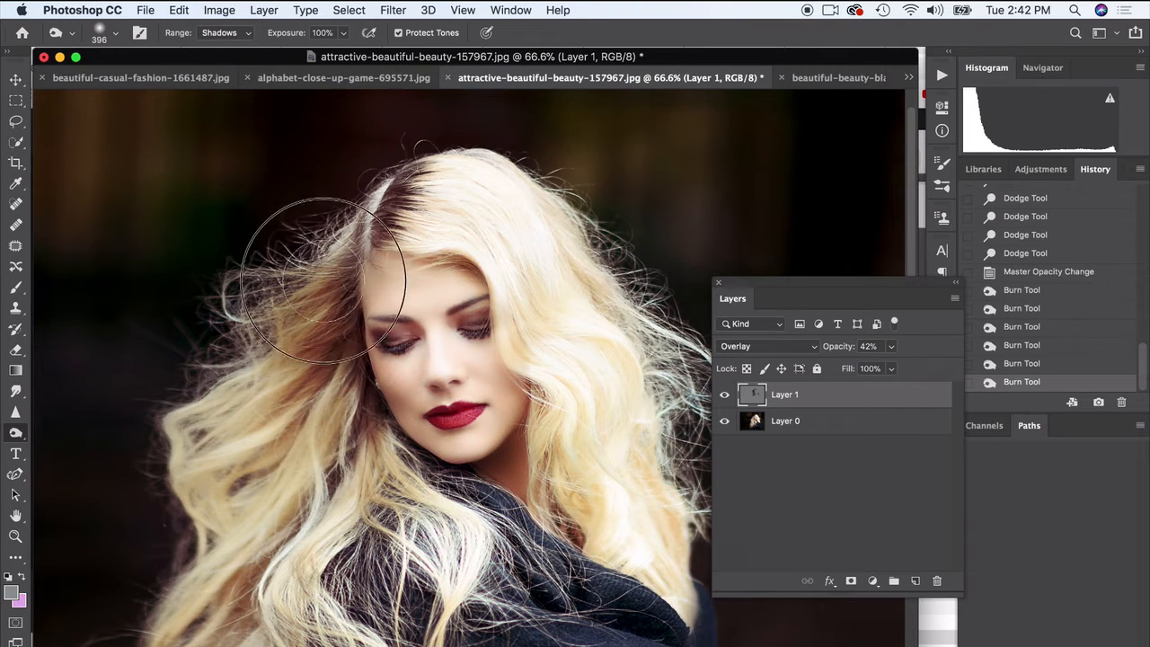
Burn the hair from the parting down both sides of the face on Layer 1 to deepen its shadows.
{"action": "mouse_move", "coordinate": [323, 279]}
{"action": "left_mouse_down"}
{"action": "mouse_move", "coordinate": [360, 218]}
{"action": "mouse_move", "coordinate": [405, 175]}
{"action": "left_mouse_up"}
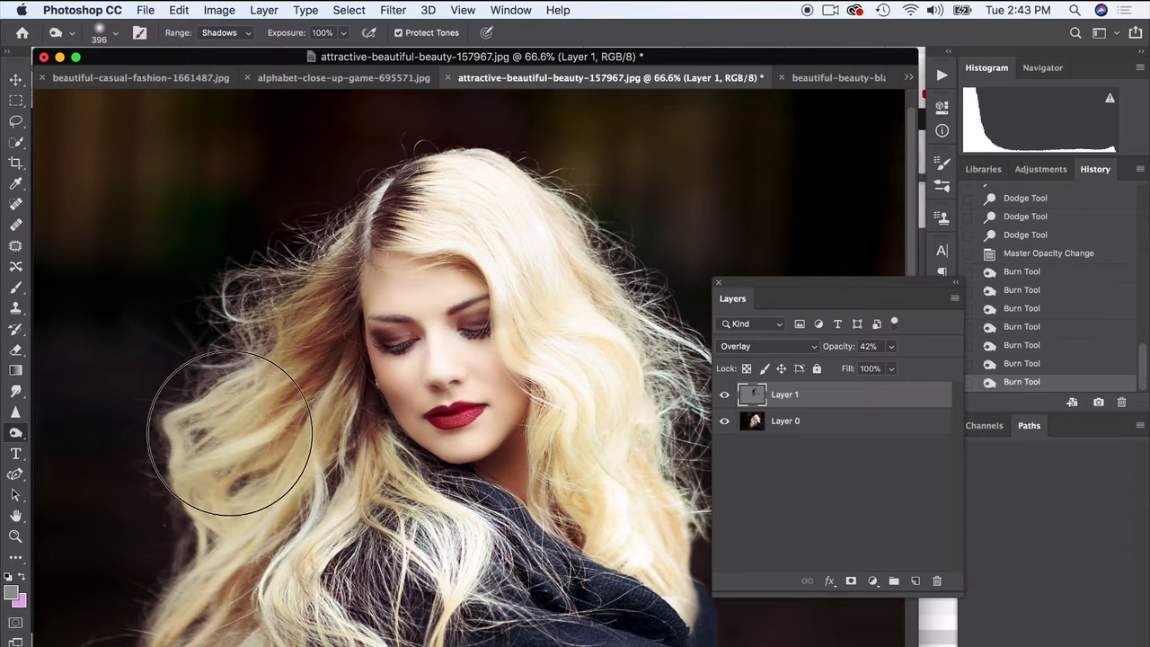
{"action": "left_click_drag", "start_coordinate": [230, 433], "coordinate": [273, 385]}
{"action": "mouse_move", "coordinate": [575, 417]}
{"action": "left_mouse_down"}
{"action": "mouse_move", "coordinate": [594, 376]}
{"action": "mouse_move", "coordinate": [609, 382]}
{"action": "mouse_move", "coordinate": [618, 502]}
{"action": "mouse_move", "coordinate": [560, 278]}
{"action": "left_mouse_up"}
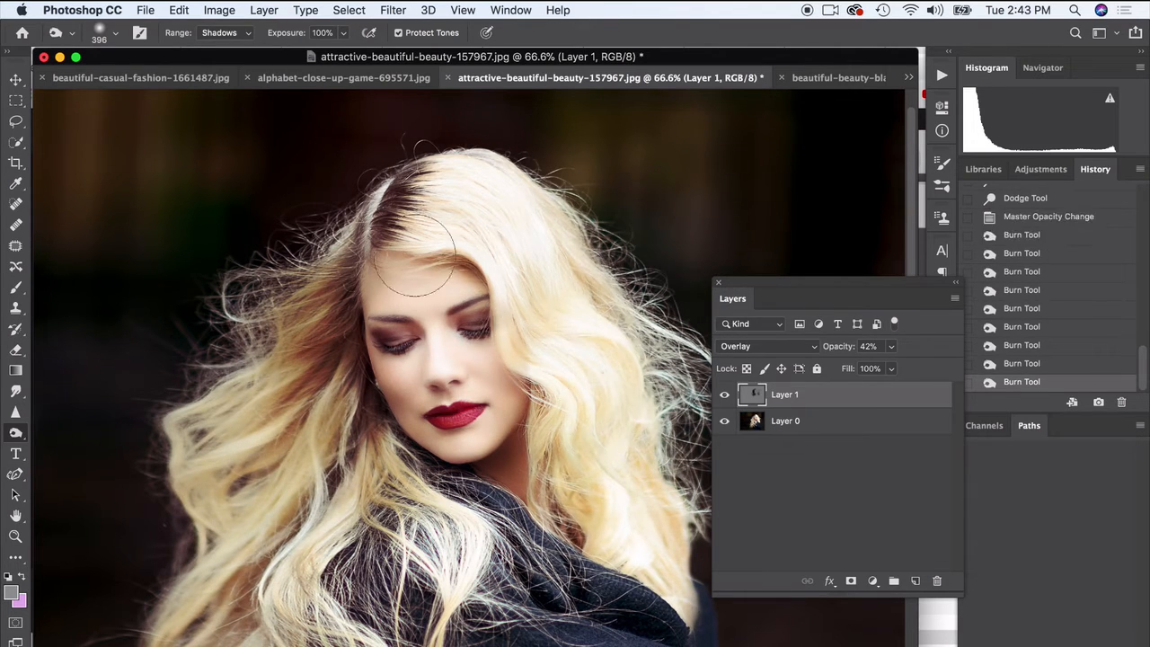
Switch to the Dodge tool and enlarge its soft round brush to 428 px.
{"action": "right_click", "coordinate": [14, 440]}
{"action": "left_click", "coordinate": [76, 429]}
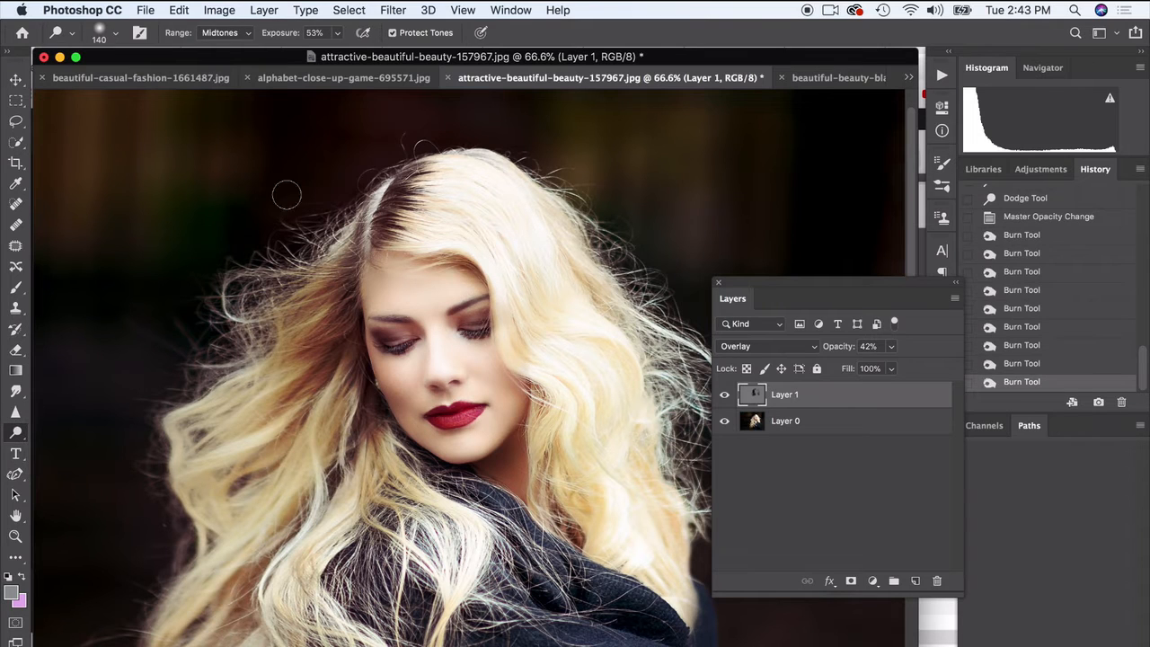
{"action": "left_click", "coordinate": [119, 37]}
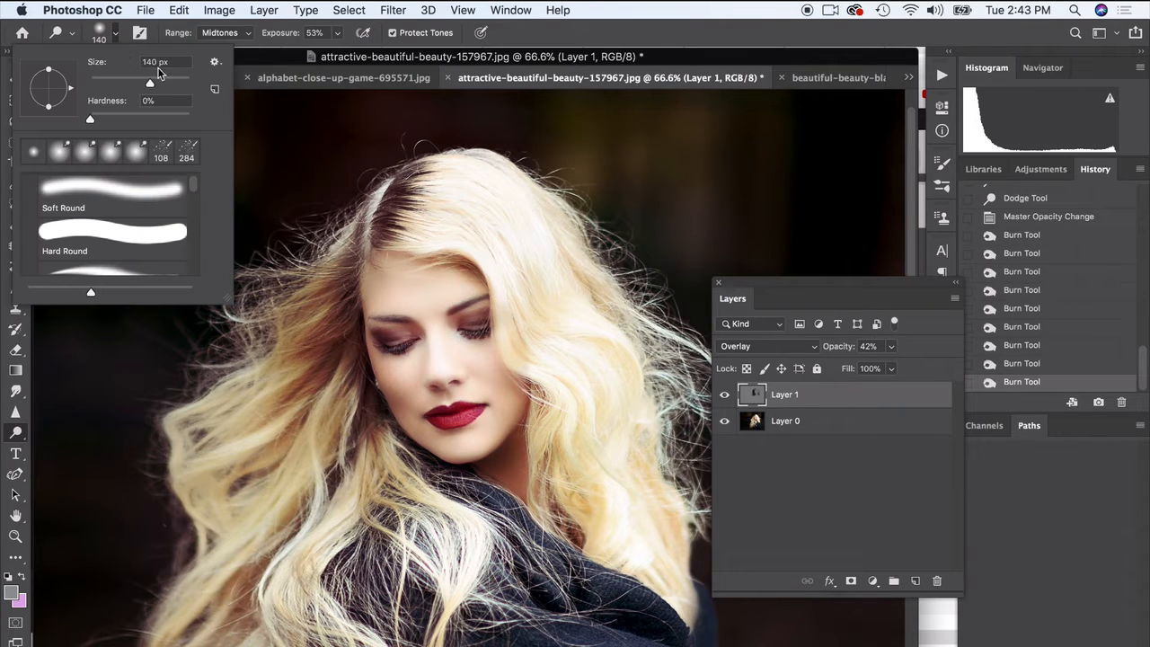
{"action": "left_click_drag", "start_coordinate": [165, 81], "coordinate": [181, 83]}
Dodge the hair on the crown, along the outer waves and over the shoulder on Layer 1.
{"action": "left_click_drag", "start_coordinate": [452, 208], "coordinate": [471, 195]}
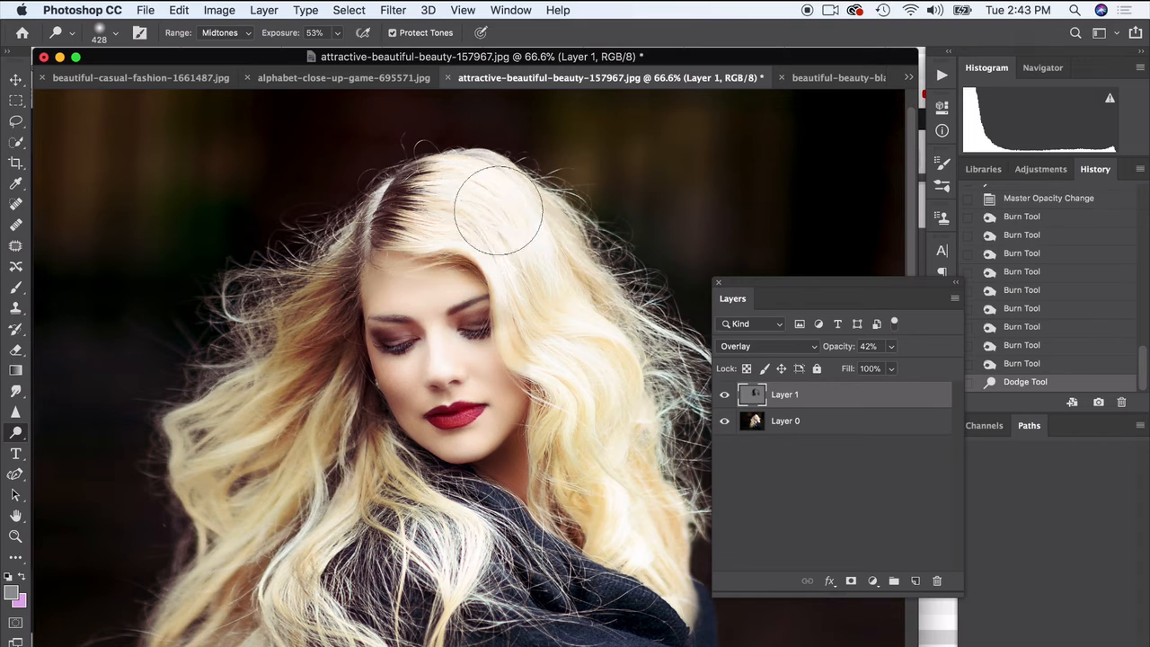
{"action": "left_click_drag", "start_coordinate": [612, 345], "coordinate": [619, 356]}
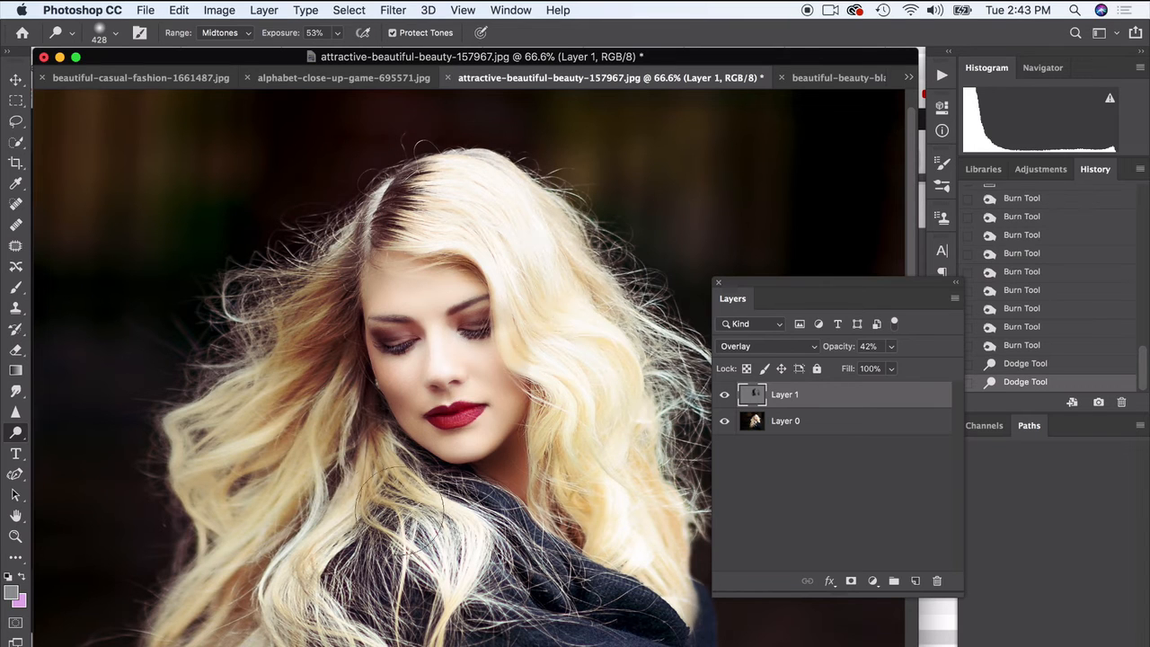
{"action": "mouse_move", "coordinate": [399, 507]}
{"action": "left_mouse_down"}
{"action": "mouse_move", "coordinate": [355, 496]}
{"action": "mouse_move", "coordinate": [335, 469]}
{"action": "mouse_move", "coordinate": [288, 581]}
{"action": "mouse_move", "coordinate": [257, 551]}
{"action": "left_mouse_up"}
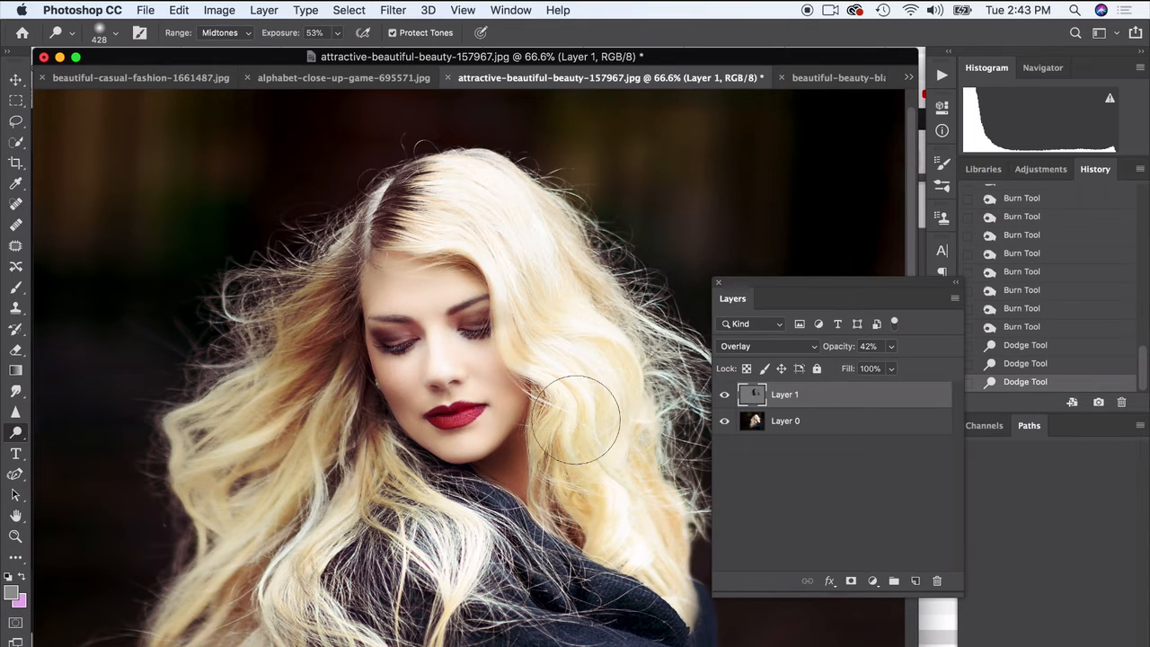
{"action": "scroll", "coordinate": [576, 421], "scroll_direction": "up", "scroll_amount": 5}
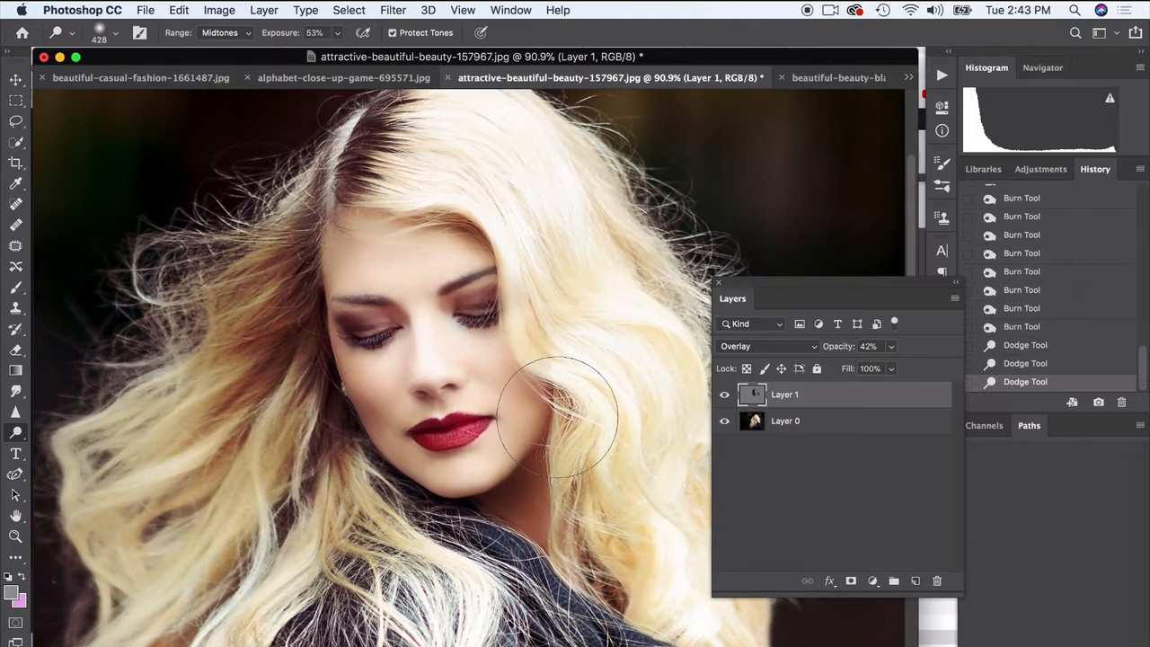
{"action": "left_click_drag", "start_coordinate": [556, 418], "coordinate": [564, 422]}
{"action": "scroll", "coordinate": [539, 395], "scroll_direction": "down", "scroll_amount": 3}
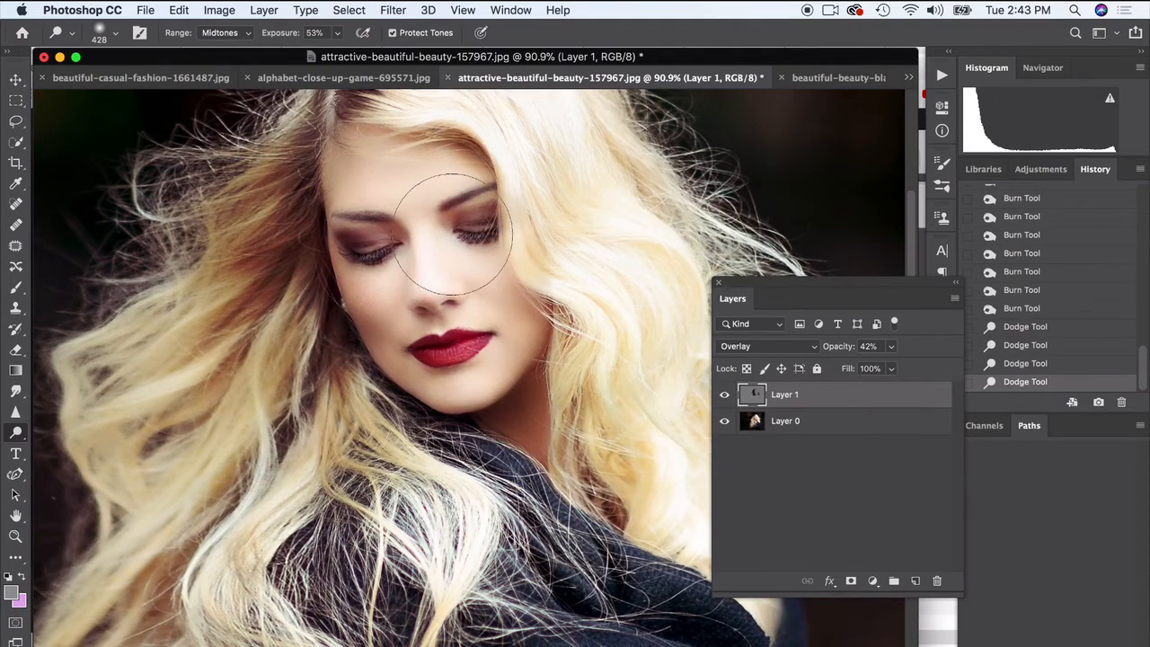
{"action": "key", "text": "super+z"}
Dodge the hair beside the face, the outer curls on both sides and the dark scarf over the shoulder on Layer 1.
{"action": "scroll", "coordinate": [577, 193], "scroll_direction": "up", "scroll_amount": 4}
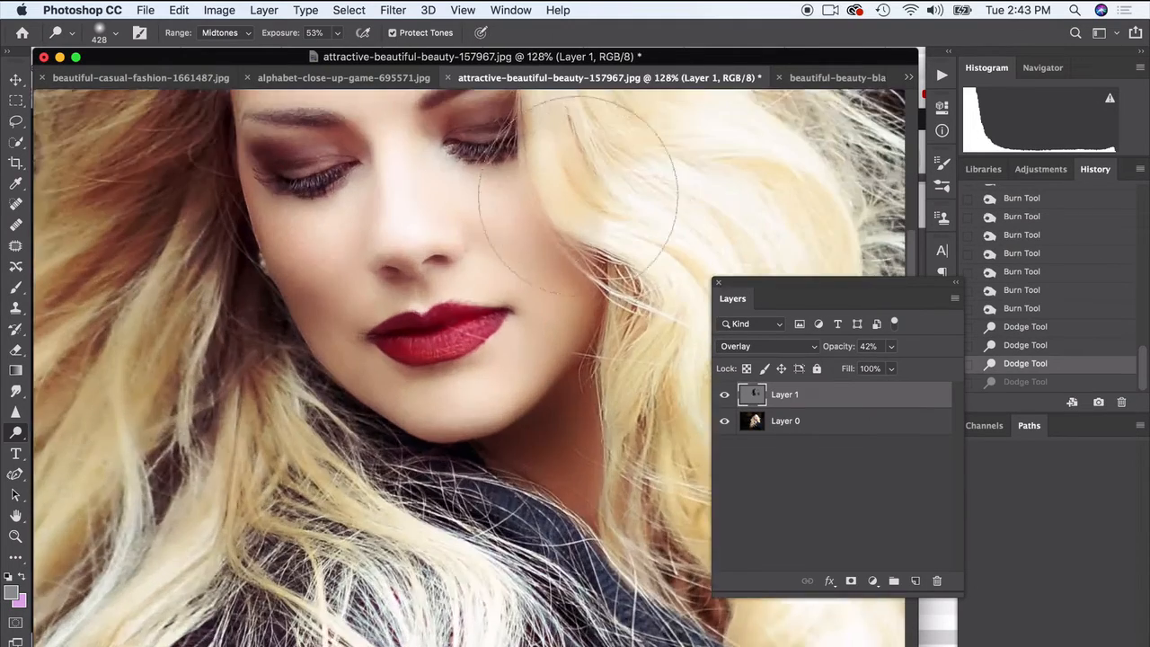
{"action": "scroll", "coordinate": [583, 202], "scroll_direction": "up", "scroll_amount": 2}
{"action": "scroll", "coordinate": [619, 233], "scroll_direction": "up", "scroll_amount": 6}
{"action": "left_click", "coordinate": [561, 330]}
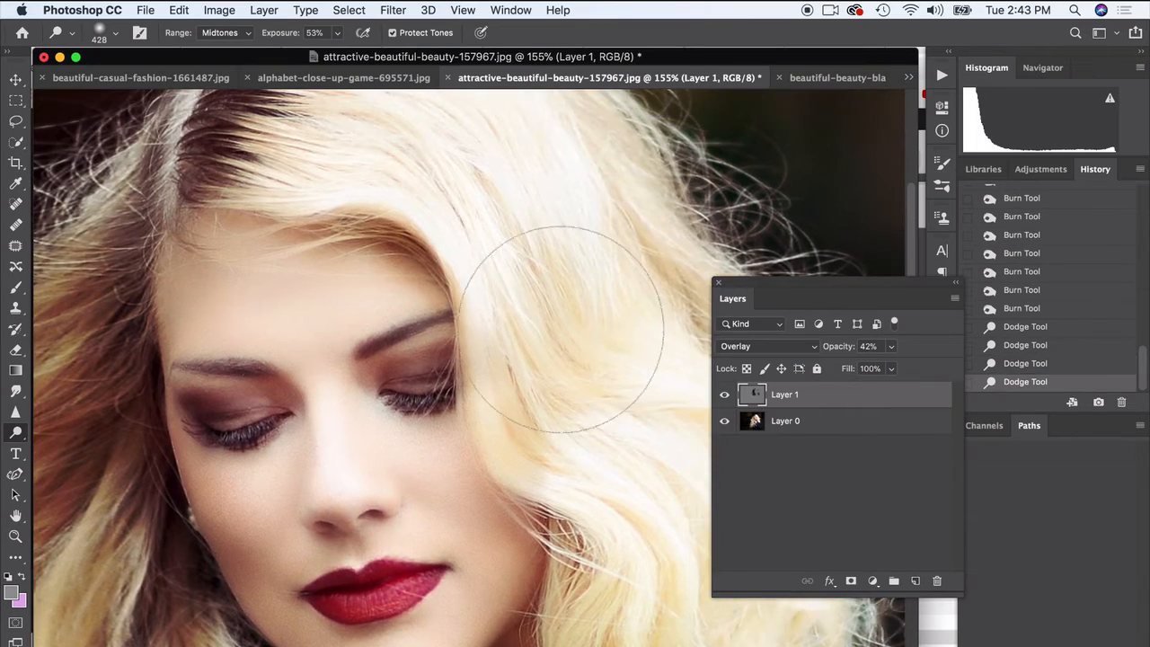
{"action": "scroll", "coordinate": [545, 372], "scroll_direction": "down", "scroll_amount": 5}
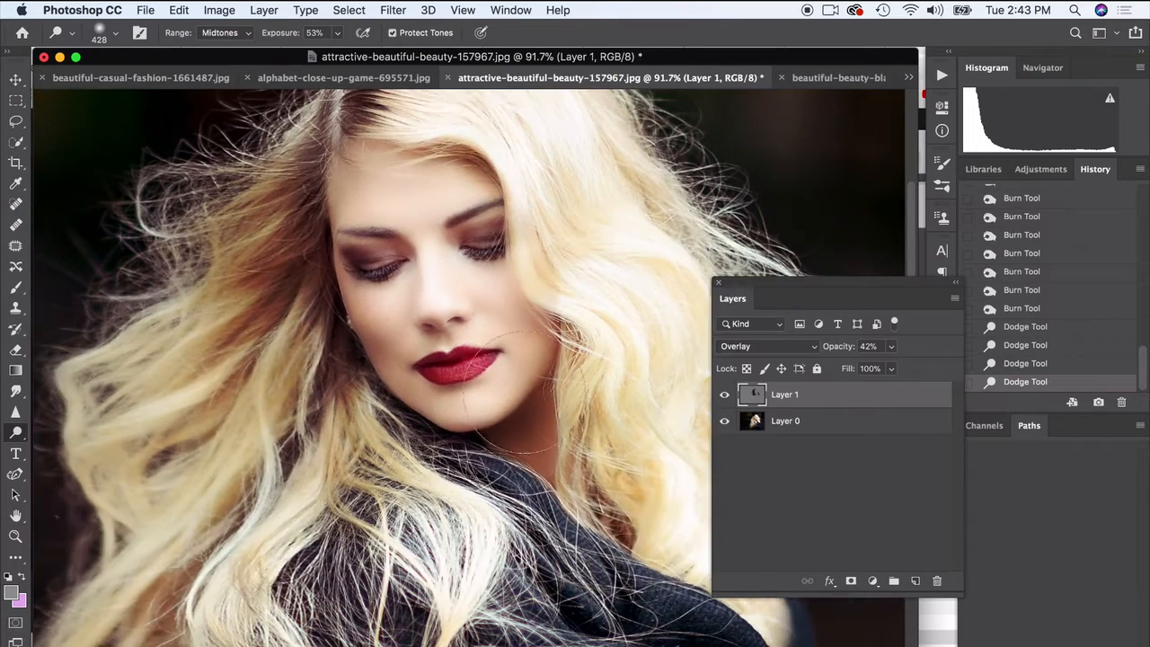
{"action": "mouse_move", "coordinate": [210, 336]}
{"action": "left_mouse_down"}
{"action": "mouse_move", "coordinate": [134, 310]}
{"action": "mouse_move", "coordinate": [123, 395]}
{"action": "left_mouse_up"}
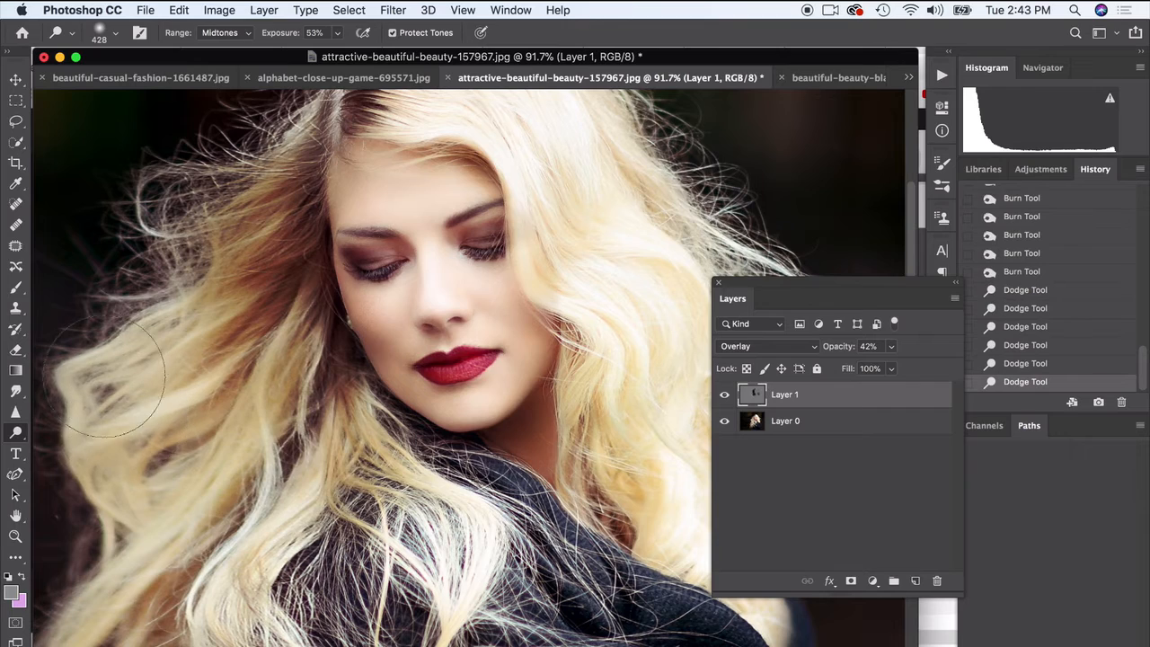
{"action": "scroll", "coordinate": [479, 376], "scroll_direction": "down", "scroll_amount": 2}
{"action": "left_click_drag", "start_coordinate": [608, 312], "coordinate": [652, 379]}
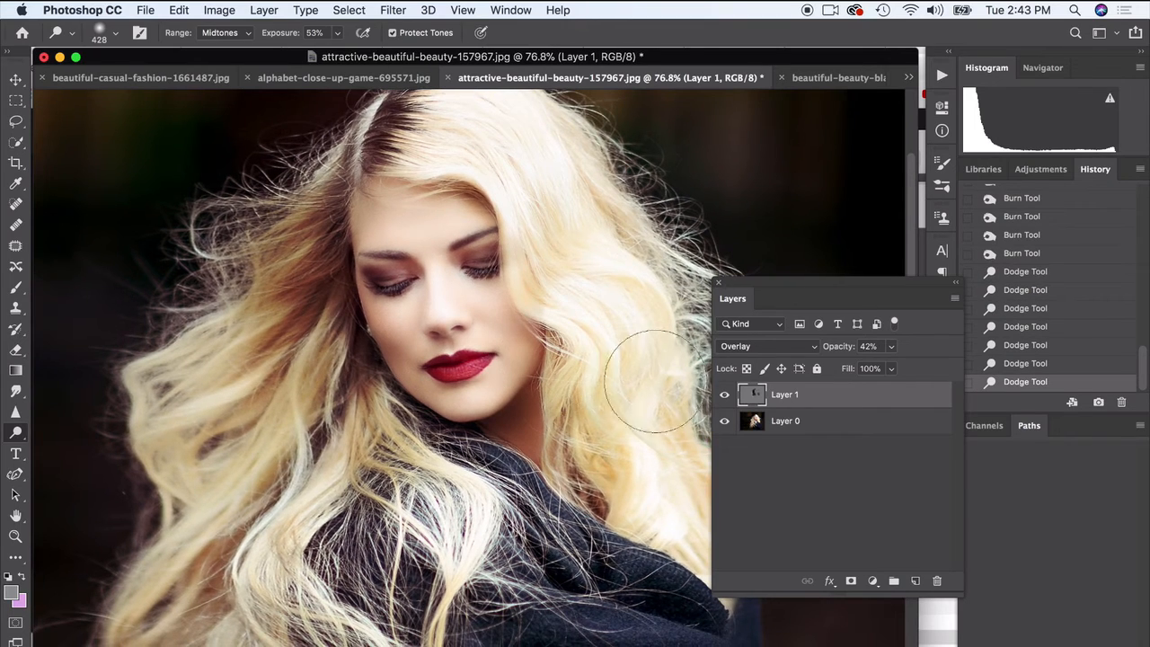
{"action": "scroll", "coordinate": [632, 419], "scroll_direction": "down", "scroll_amount": 1}
{"action": "scroll", "coordinate": [631, 420], "scroll_direction": "down", "scroll_amount": 2}
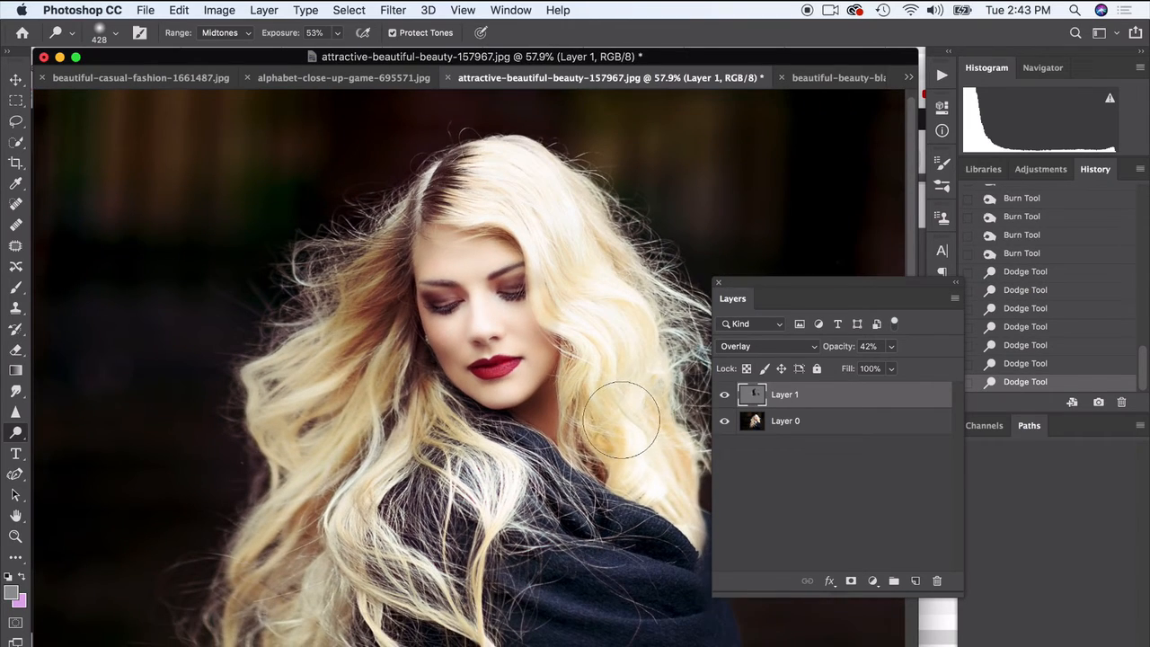
{"action": "scroll", "coordinate": [629, 411], "scroll_direction": "down", "scroll_amount": 1}
{"action": "mouse_move", "coordinate": [577, 543]}
{"action": "left_mouse_down"}
{"action": "mouse_move", "coordinate": [622, 544]}
{"action": "mouse_move", "coordinate": [681, 607]}
{"action": "mouse_move", "coordinate": [615, 543]}
{"action": "left_mouse_up"}
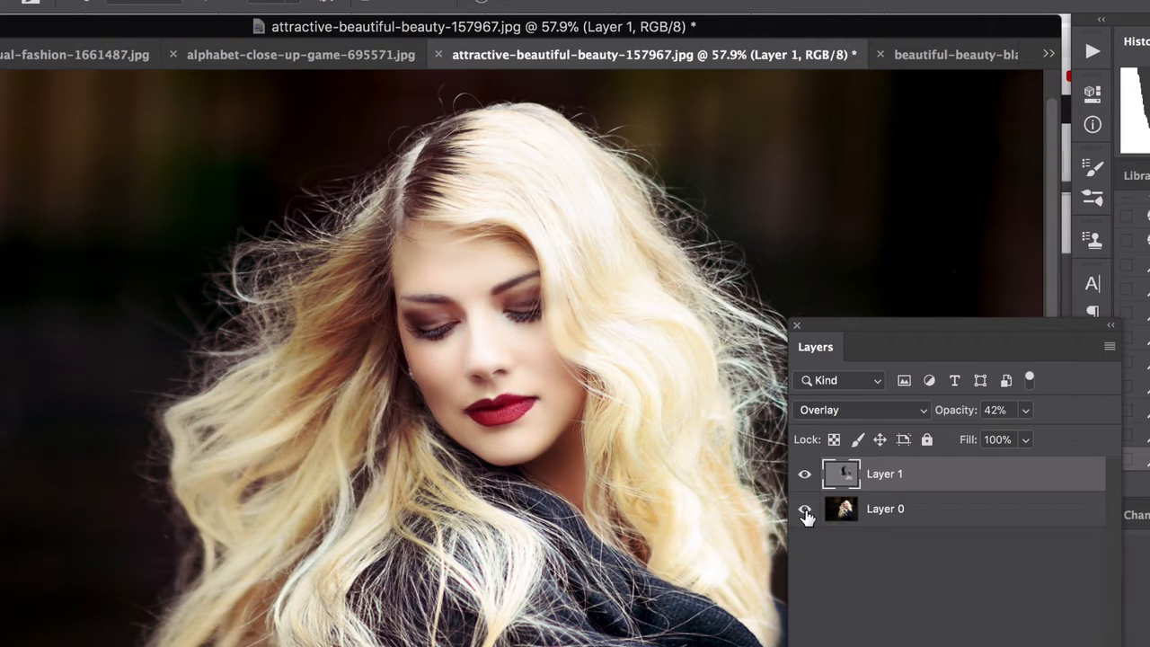
Hide Layer 0 and raise Layer 1's opacity to 100% to examine the dodge and burn strokes on the gray.
{"action": "left_click", "coordinate": [804, 510]}
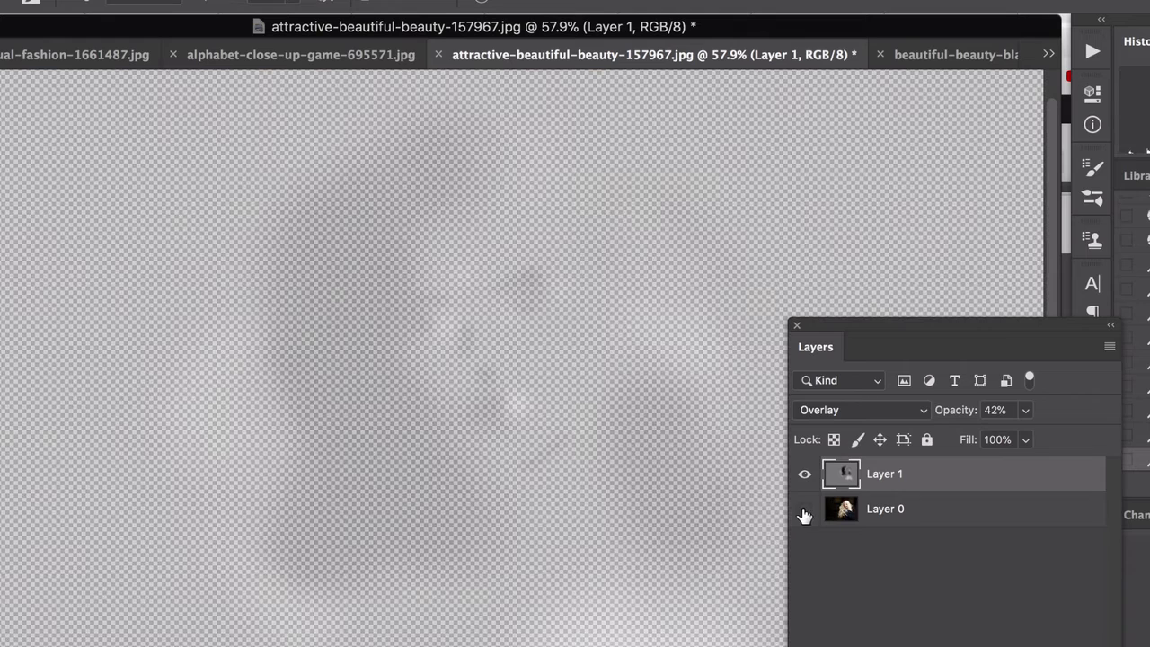
{"action": "left_click", "coordinate": [1027, 413]}
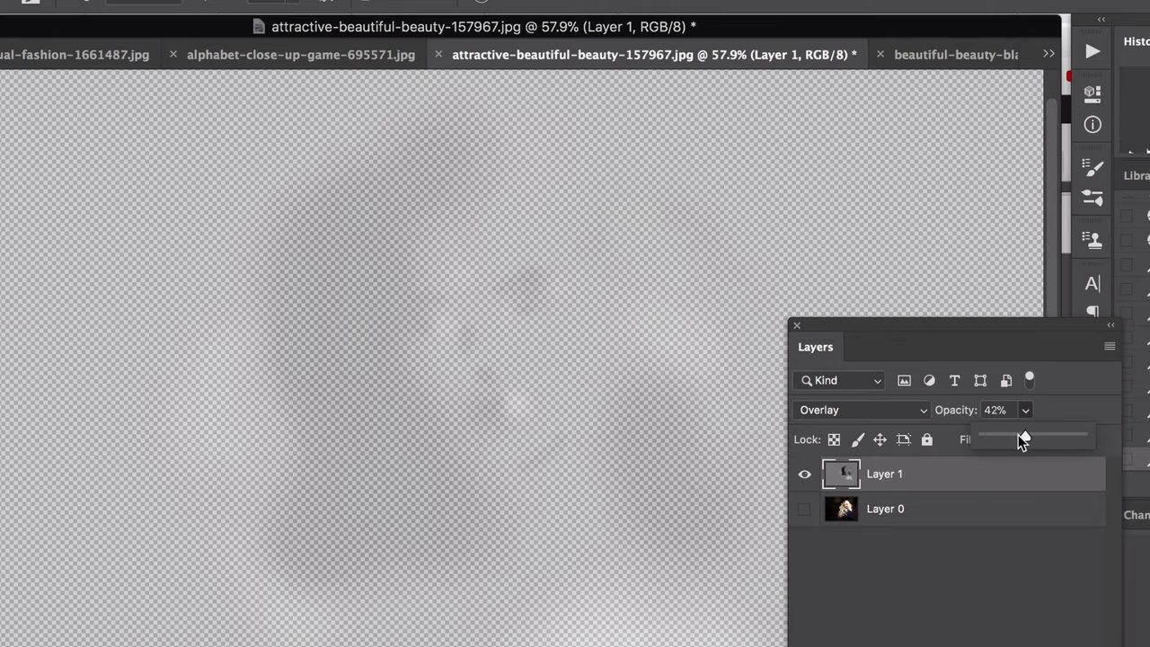
{"action": "left_click_drag", "start_coordinate": [1021, 439], "coordinate": [1101, 439]}
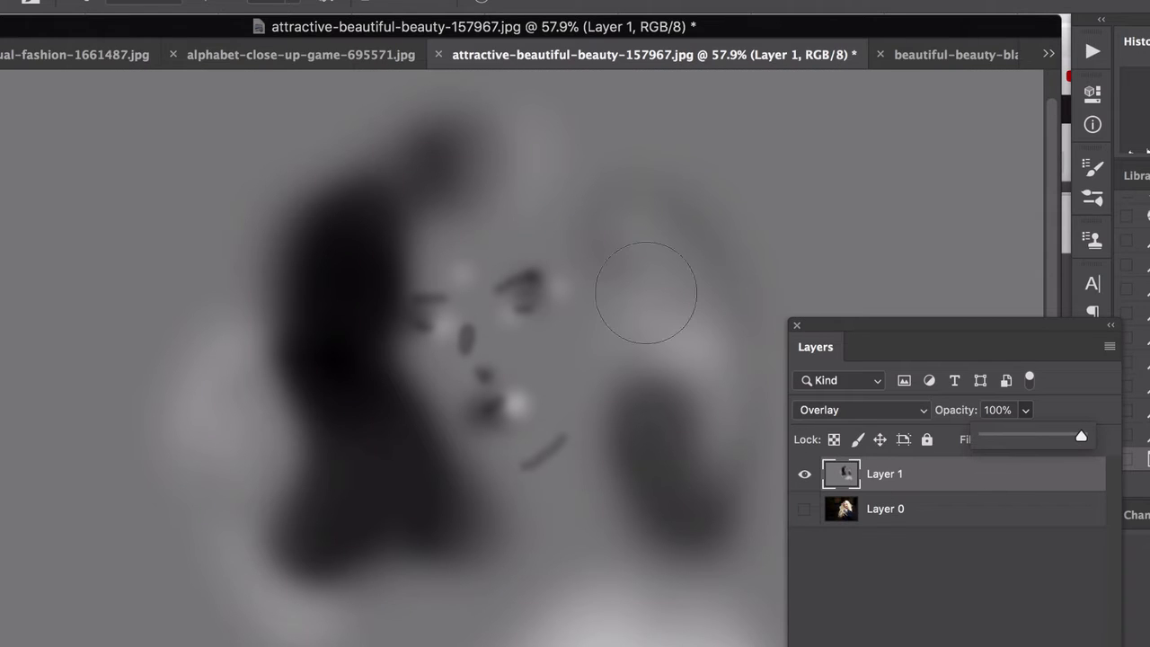
{"action": "scroll", "coordinate": [543, 264], "scroll_direction": "up", "scroll_amount": 5}
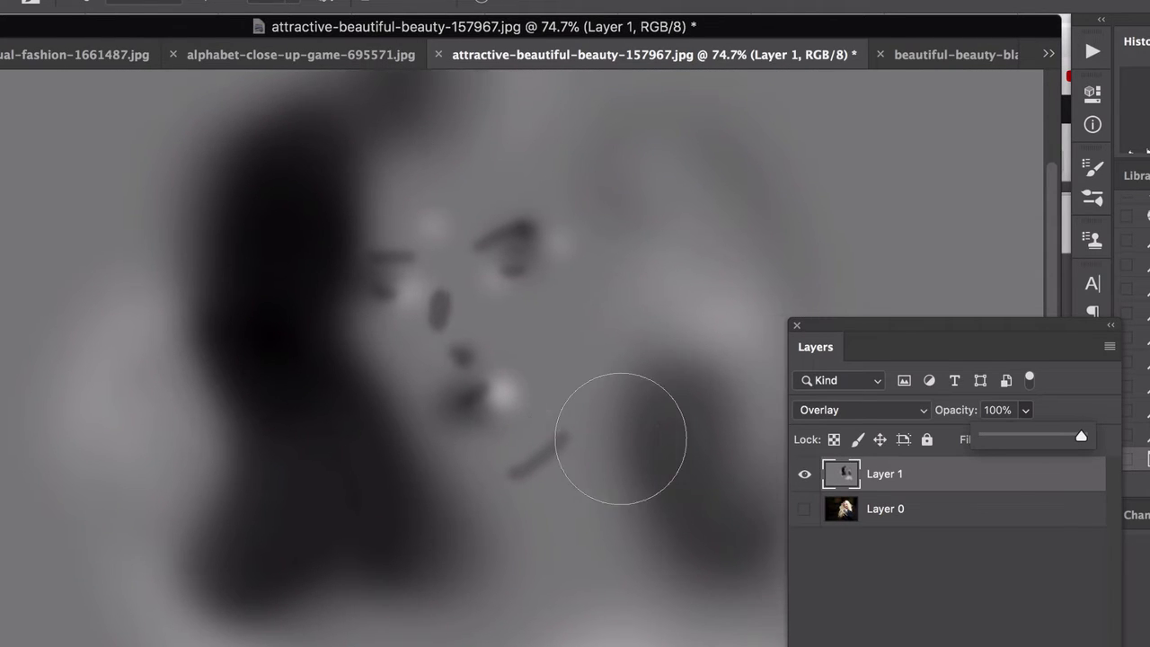
{"action": "scroll", "coordinate": [489, 373], "scroll_direction": "up", "scroll_amount": 2}
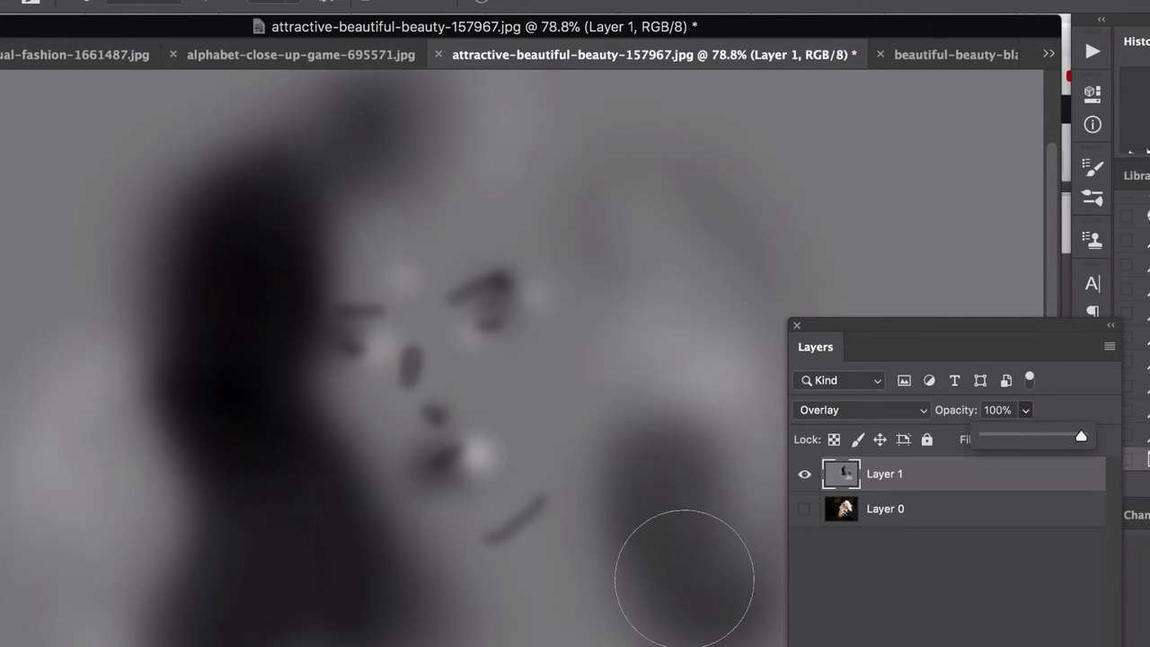
Show Layer 0 again and compare the portrait with Layer 1 hidden and shown at 100% opacity.
{"action": "left_click", "coordinate": [804, 510]}
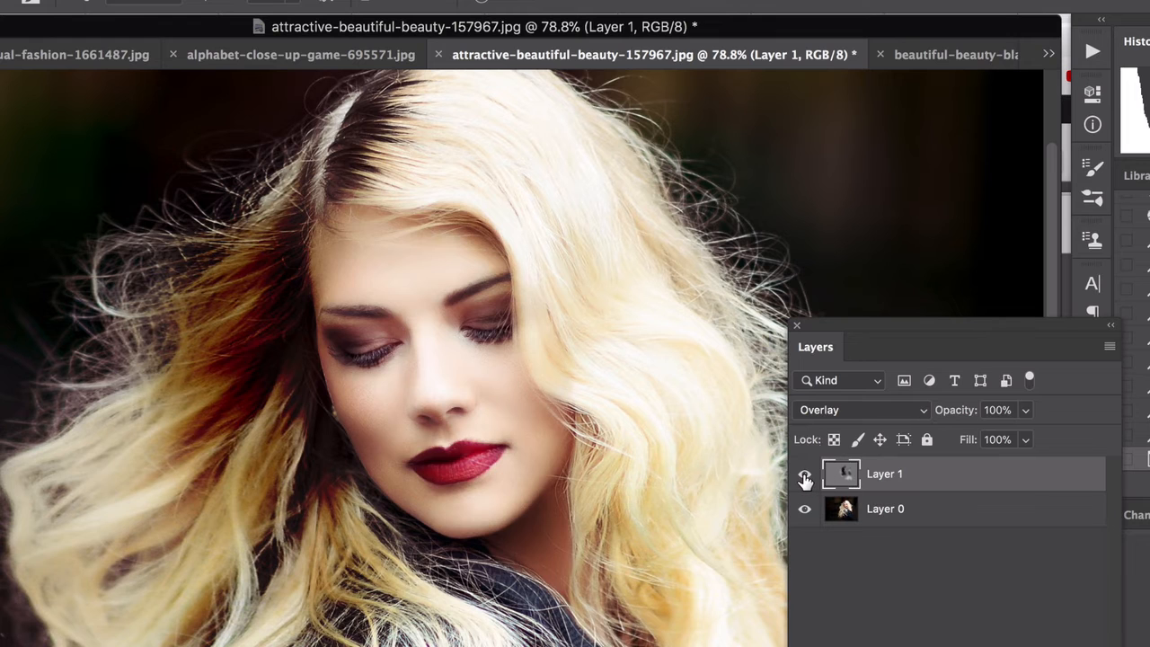
{"action": "left_click", "coordinate": [805, 476]}
{"action": "left_click", "coordinate": [805, 476]}
{"action": "left_click", "coordinate": [805, 476]}
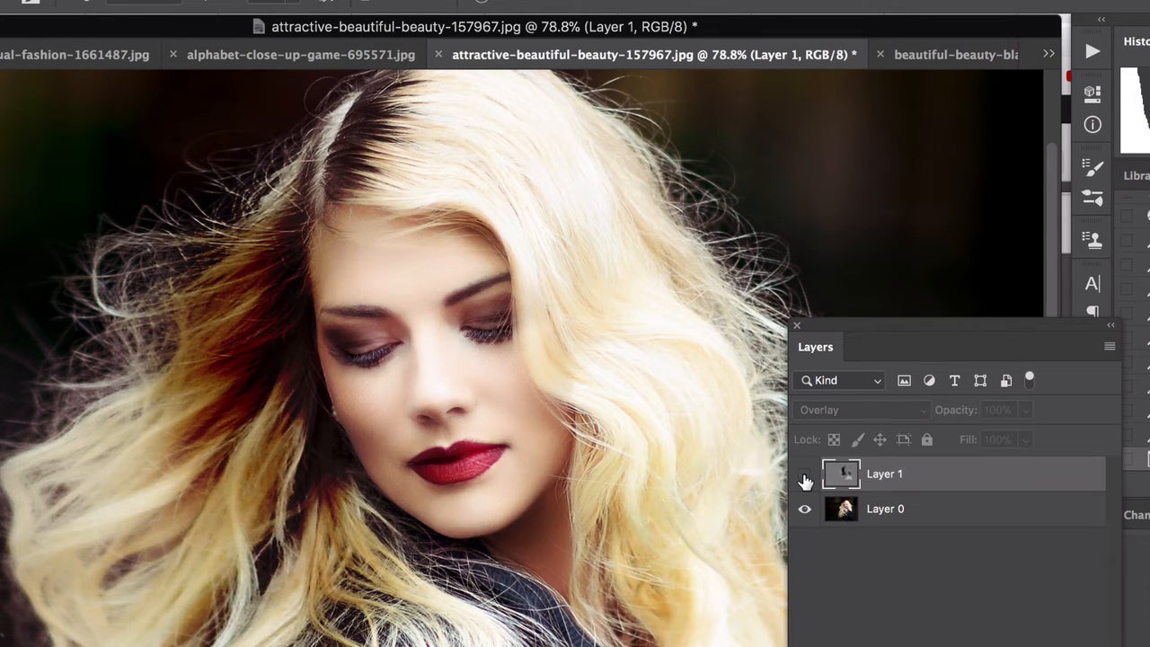
{"action": "left_click", "coordinate": [805, 476]}
Lower Layer 1's opacity to 36% and compare the portrait with the layer hidden and shown.
{"action": "left_click", "coordinate": [1023, 411]}
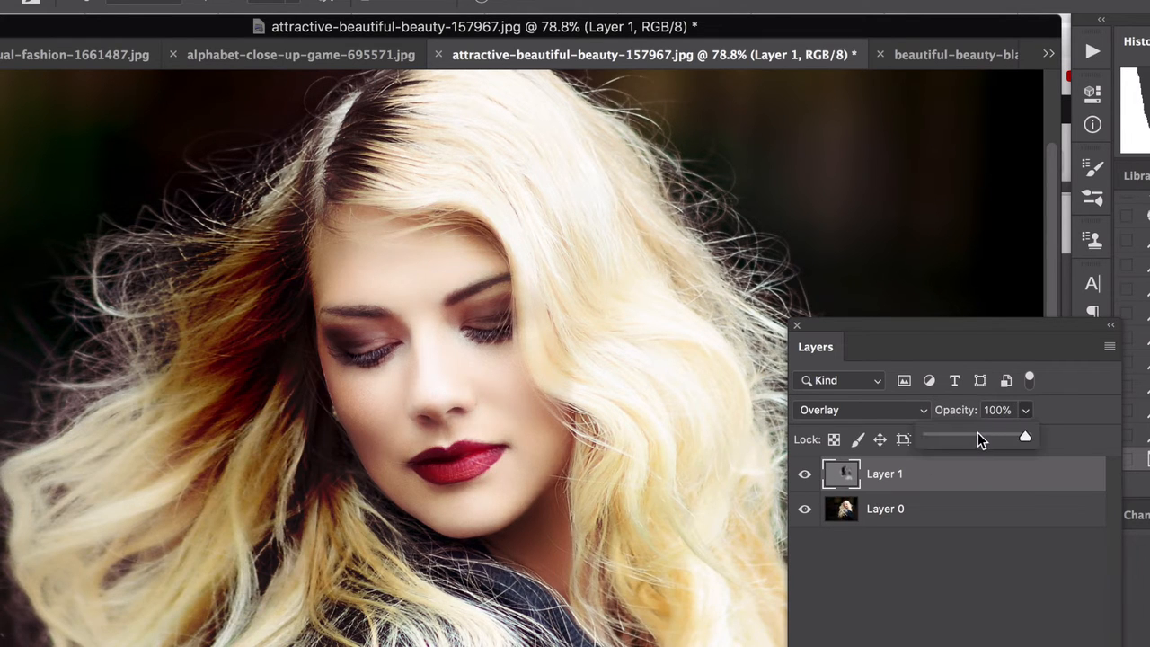
{"action": "left_click", "coordinate": [963, 440]}
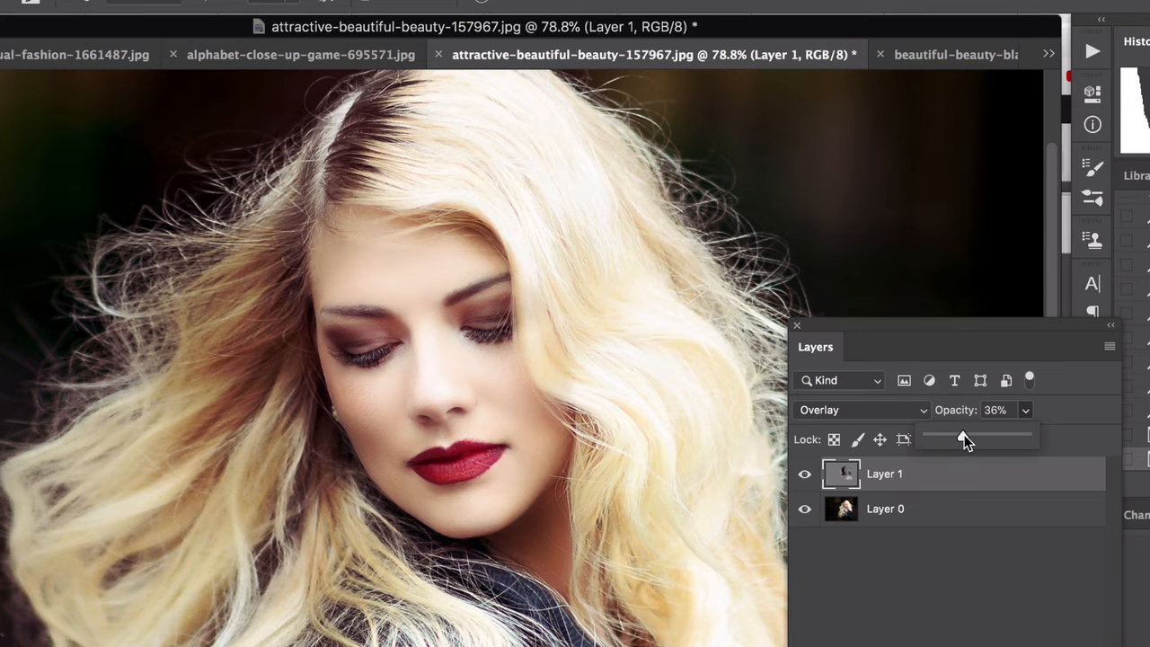
{"action": "left_click", "coordinate": [804, 474]}
{"action": "left_click", "coordinate": [804, 474]}
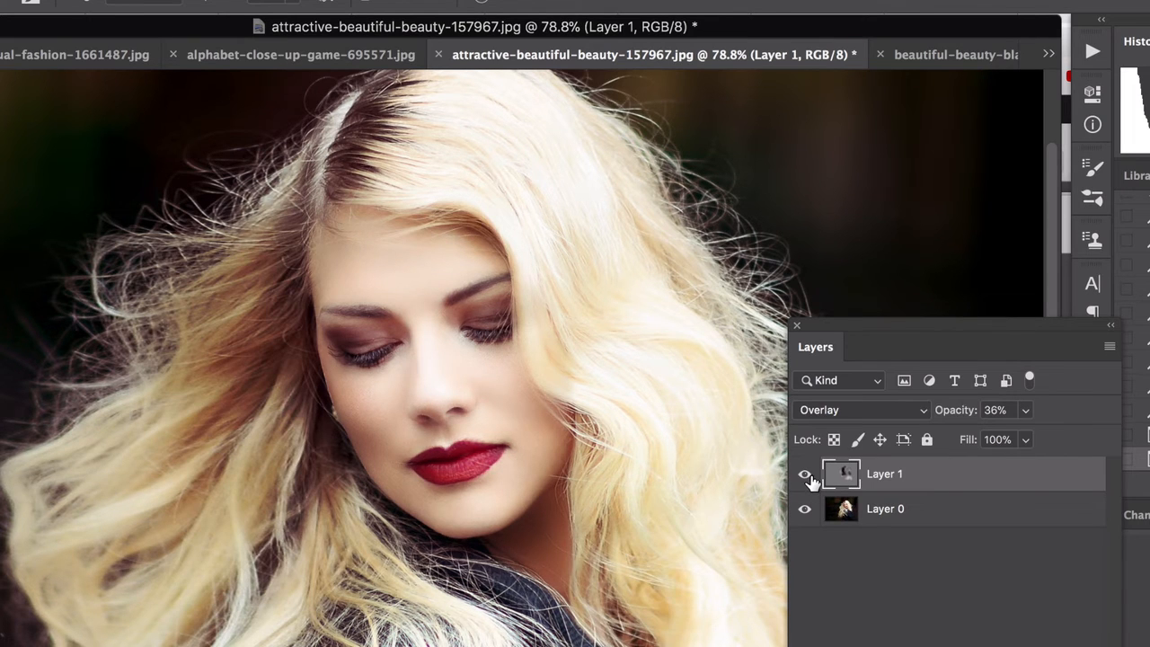
{"action": "left_click", "coordinate": [805, 474]}
{"action": "left_click", "coordinate": [804, 474]}
{"action": "left_click", "coordinate": [805, 474]}
{"action": "left_click", "coordinate": [804, 474]}
{"action": "scroll", "coordinate": [504, 404], "scroll_direction": "down", "scroll_amount": 5}
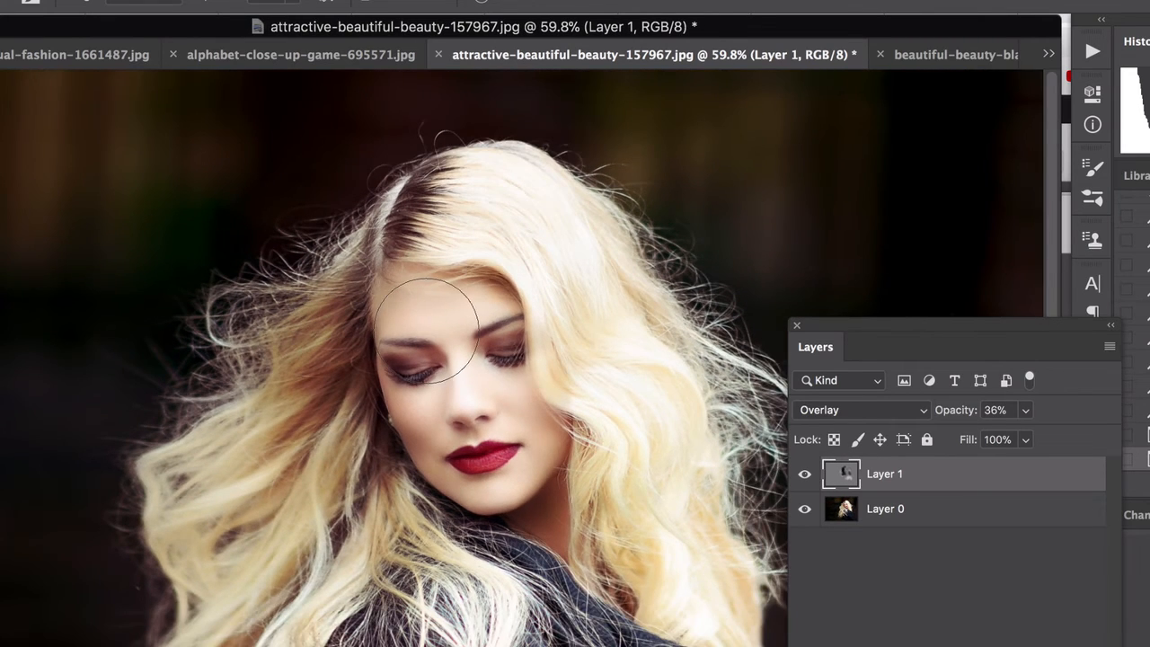
{"action": "scroll", "coordinate": [427, 331], "scroll_direction": "up", "scroll_amount": 3}
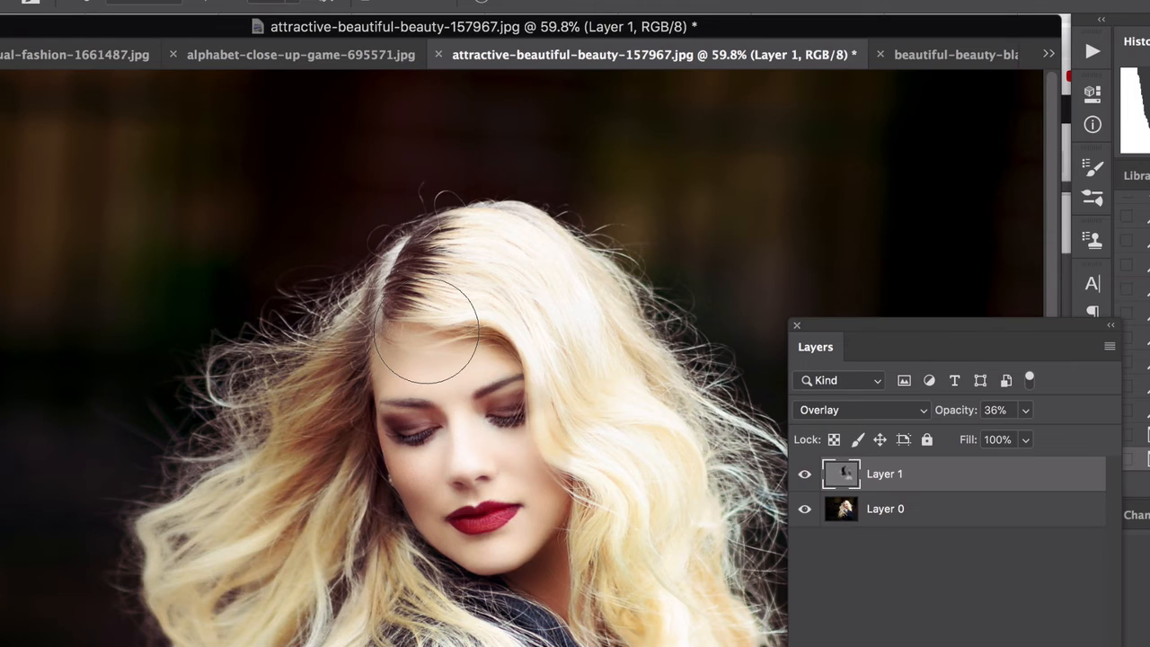